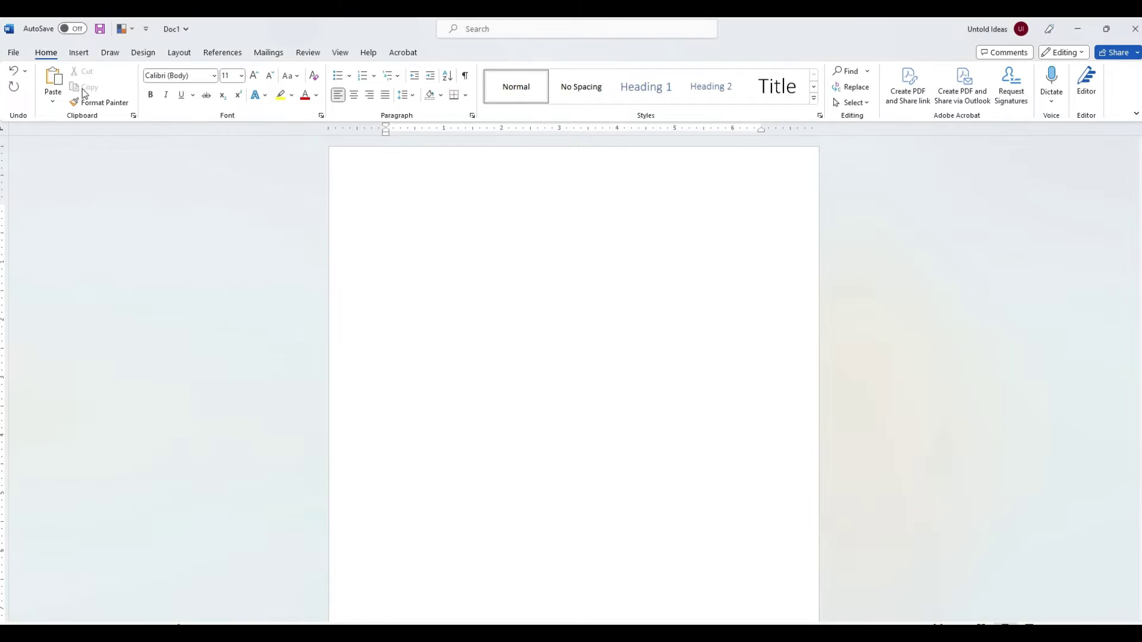
Step: Insert a table with two columns and one row
{"action": "left_click", "coordinate": [85, 57]}
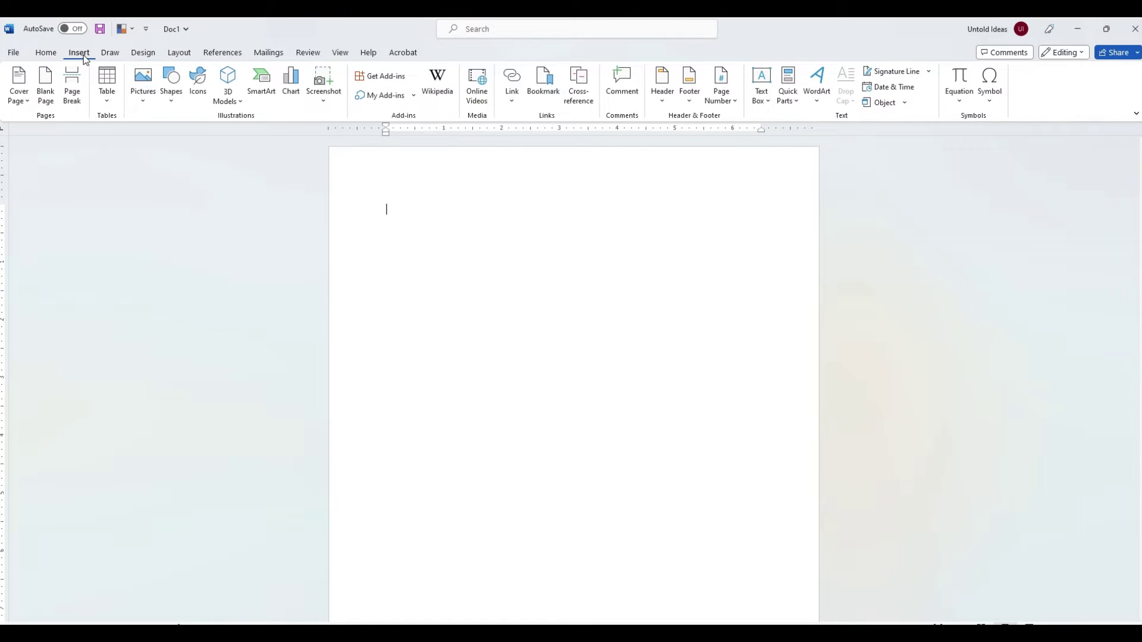
{"action": "left_click", "coordinate": [112, 104]}
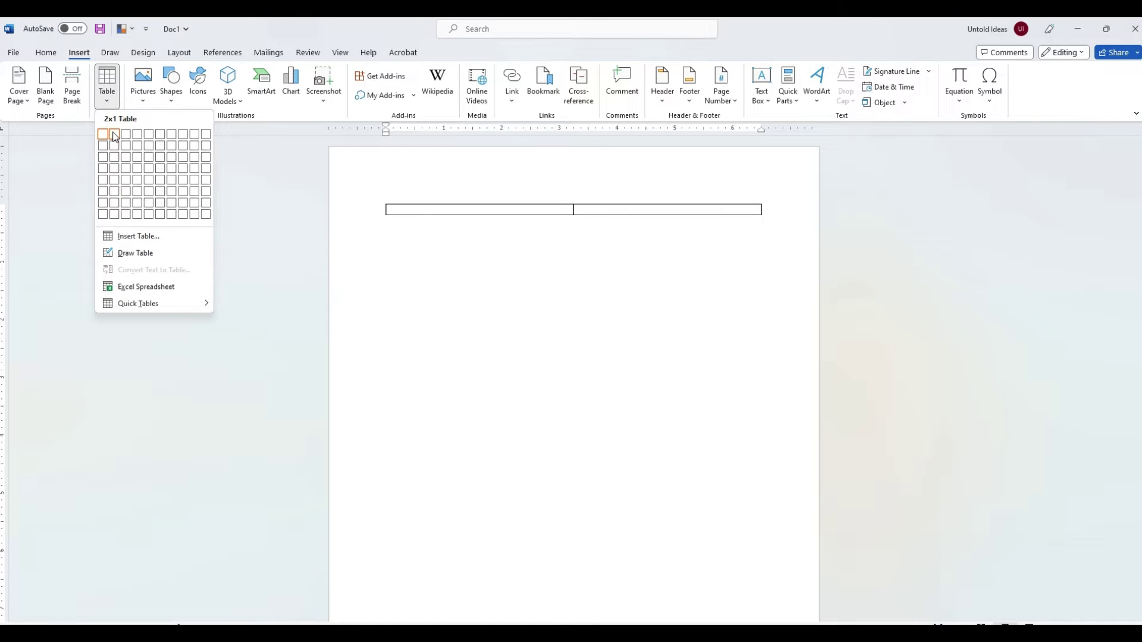
{"action": "left_click", "coordinate": [115, 137]}
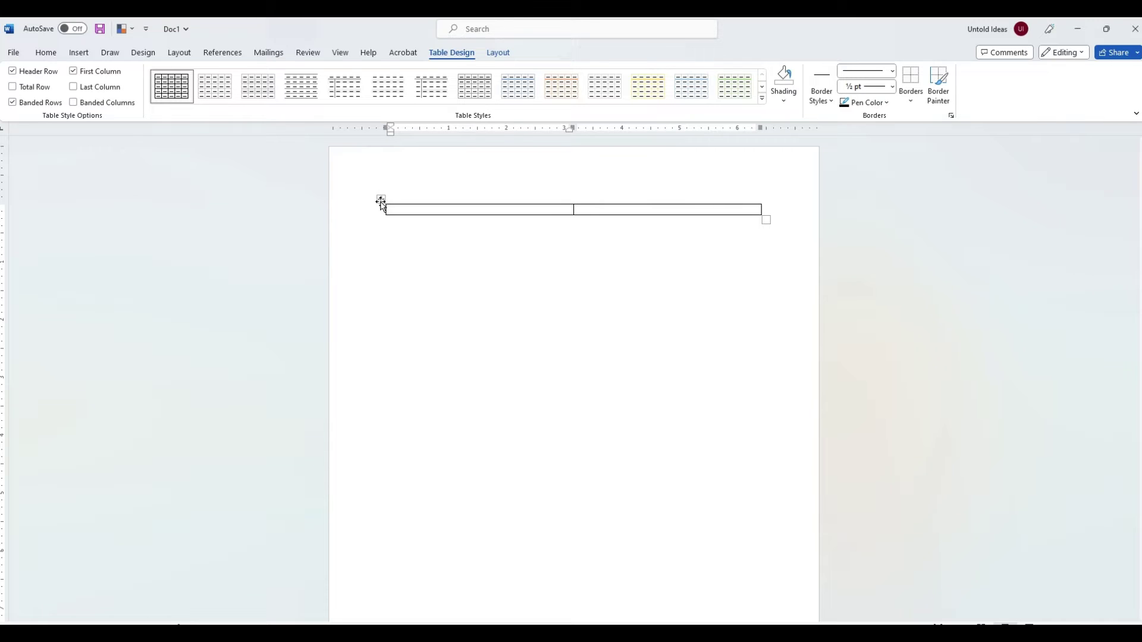
Step: Size the table to a 4-inch row height and 3-inch column width
{"action": "left_click", "coordinate": [381, 198]}
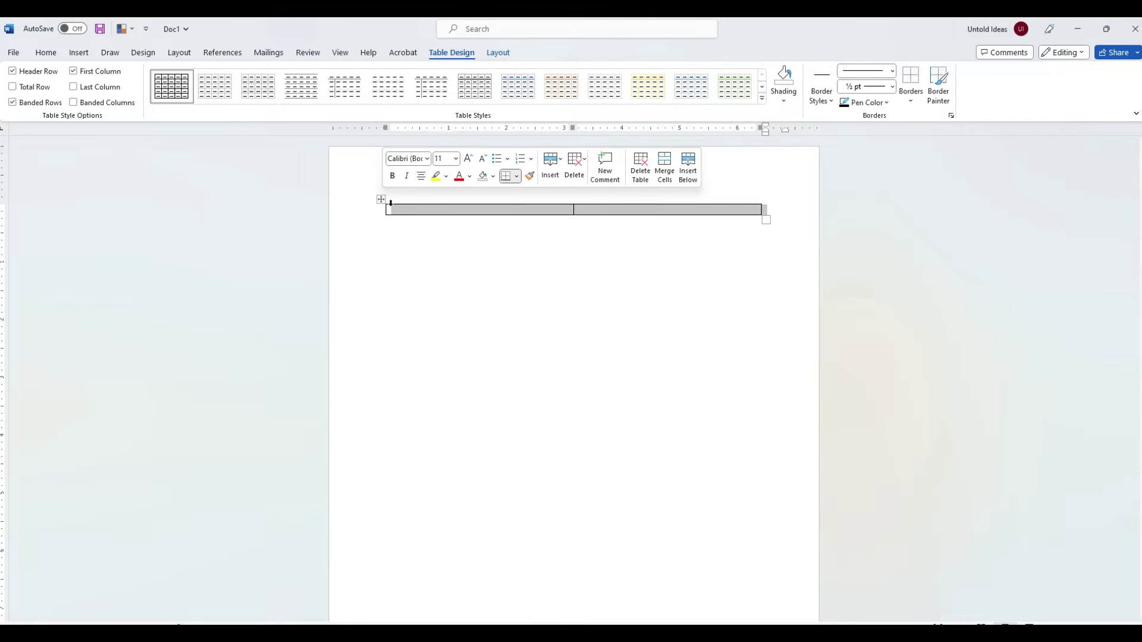
{"action": "left_click", "coordinate": [498, 55]}
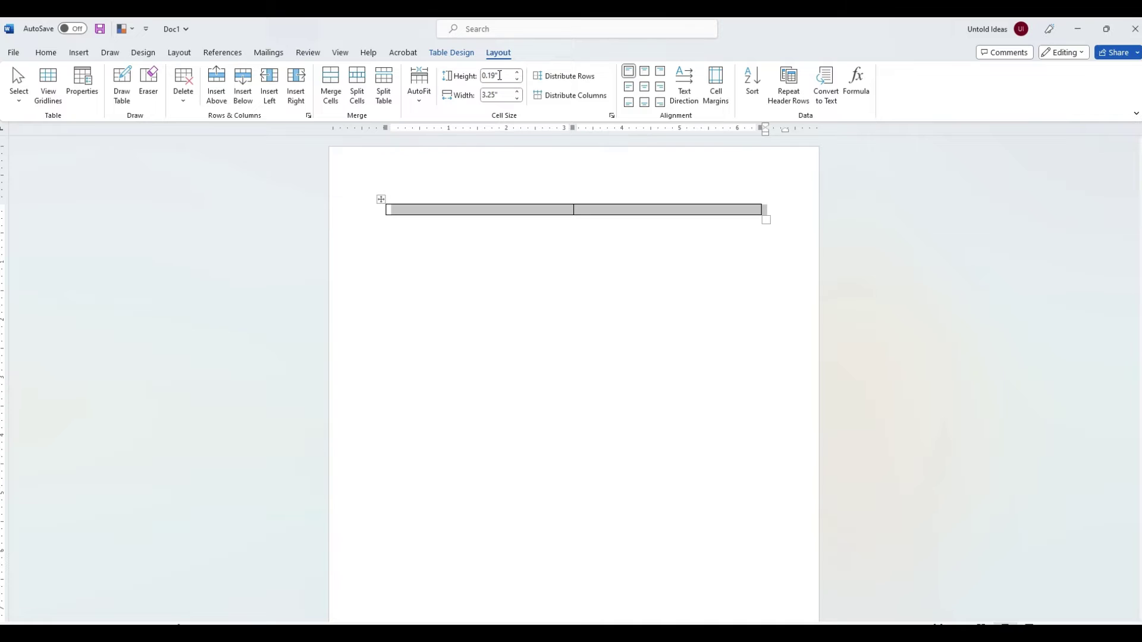
{"action": "left_click_drag", "start_coordinate": [500, 76], "coordinate": [483, 74]}
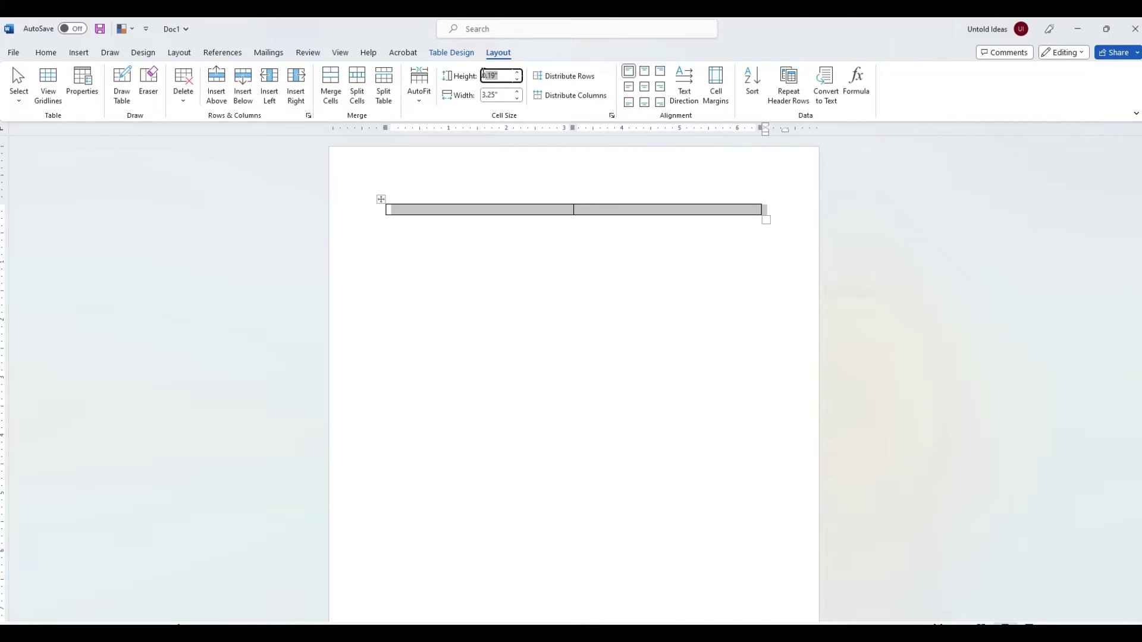
{"action": "type", "text": "4"}
{"action": "key", "text": "Tab"}
{"action": "type", "text": "3"}
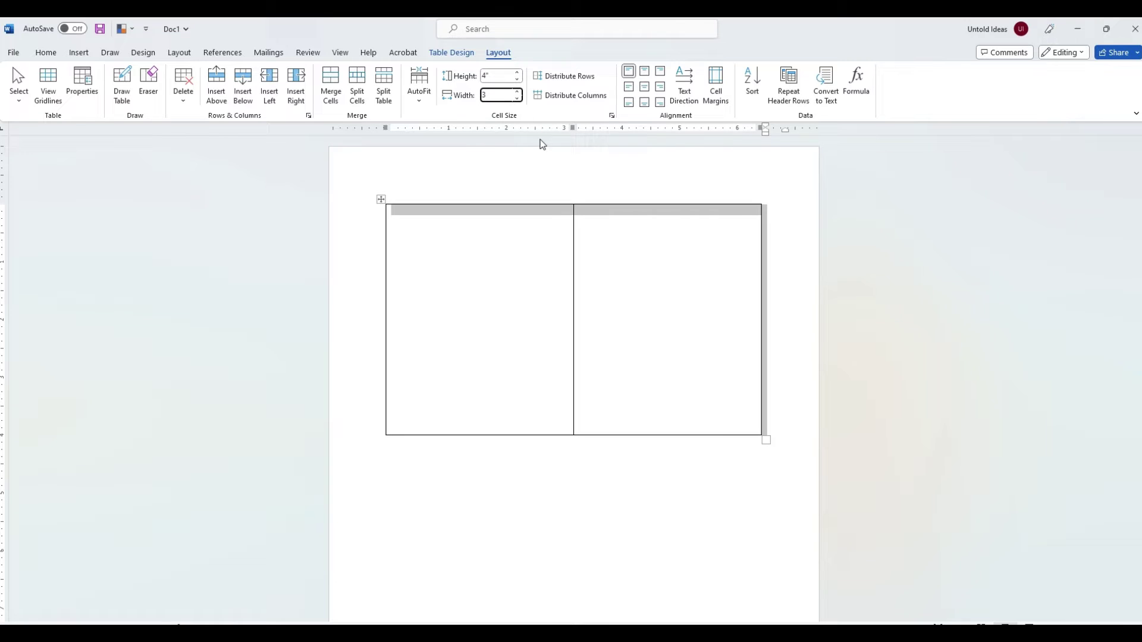
{"action": "key", "text": "Return"}
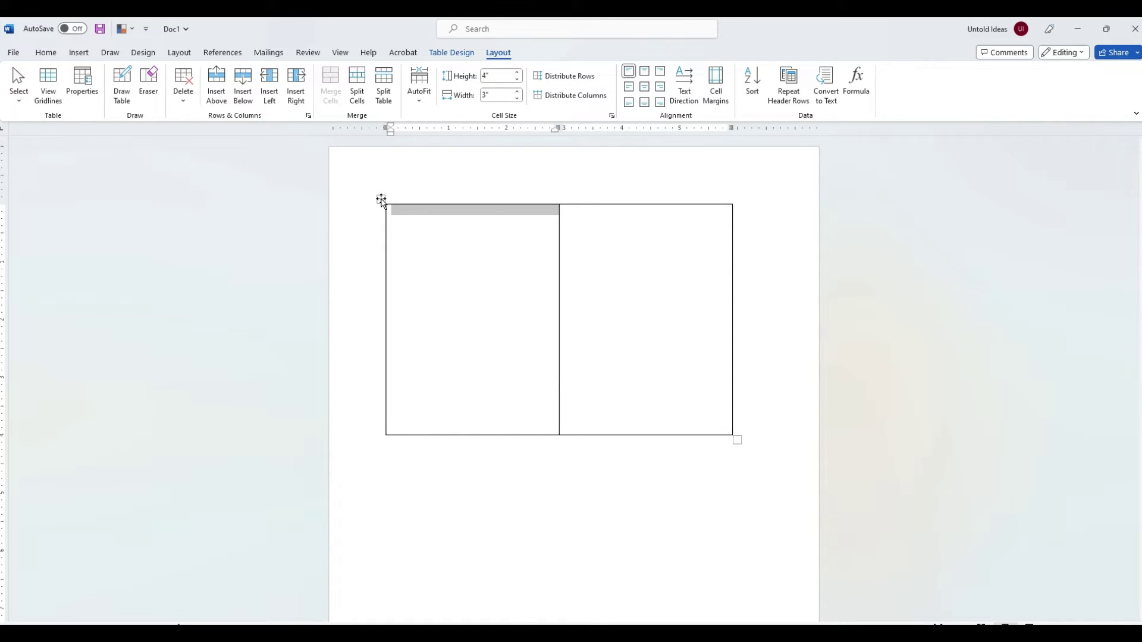
Step: In Table Properties, change the 4-inch row height from minimum to Exactly
{"action": "left_click", "coordinate": [381, 200]}
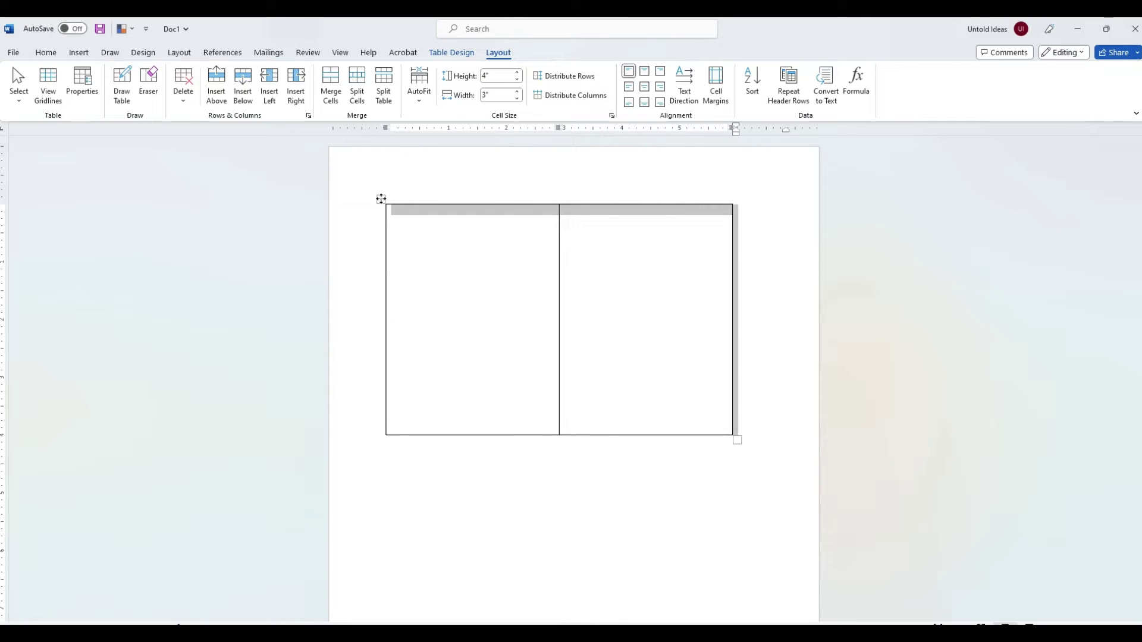
{"action": "right_click", "coordinate": [381, 199]}
{"action": "left_click", "coordinate": [439, 456]}
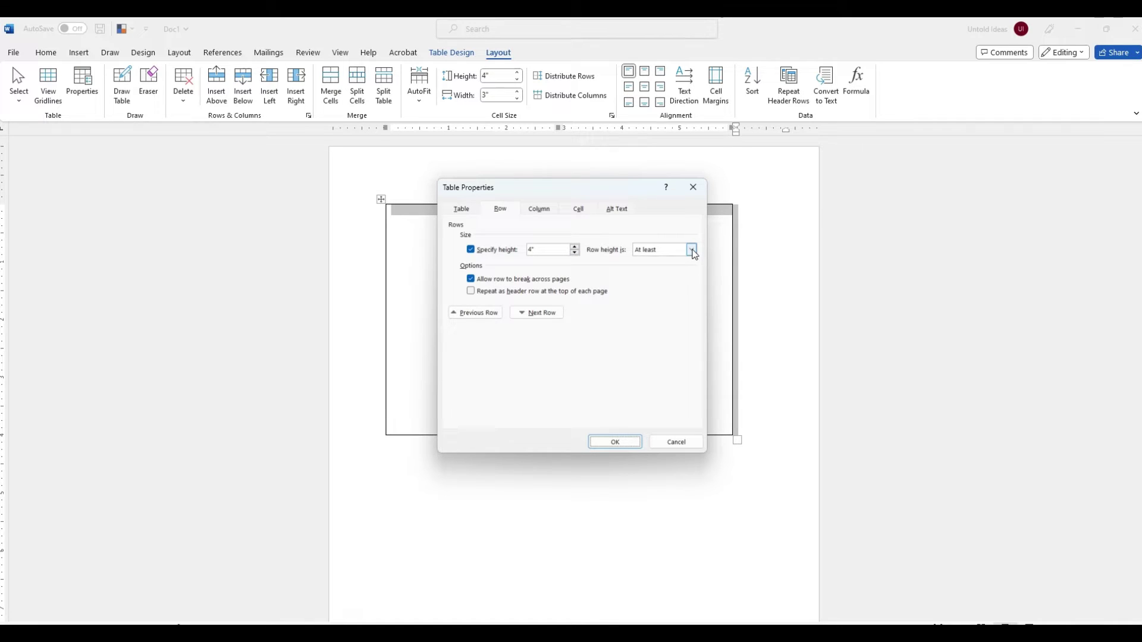
{"action": "left_click", "coordinate": [693, 251]}
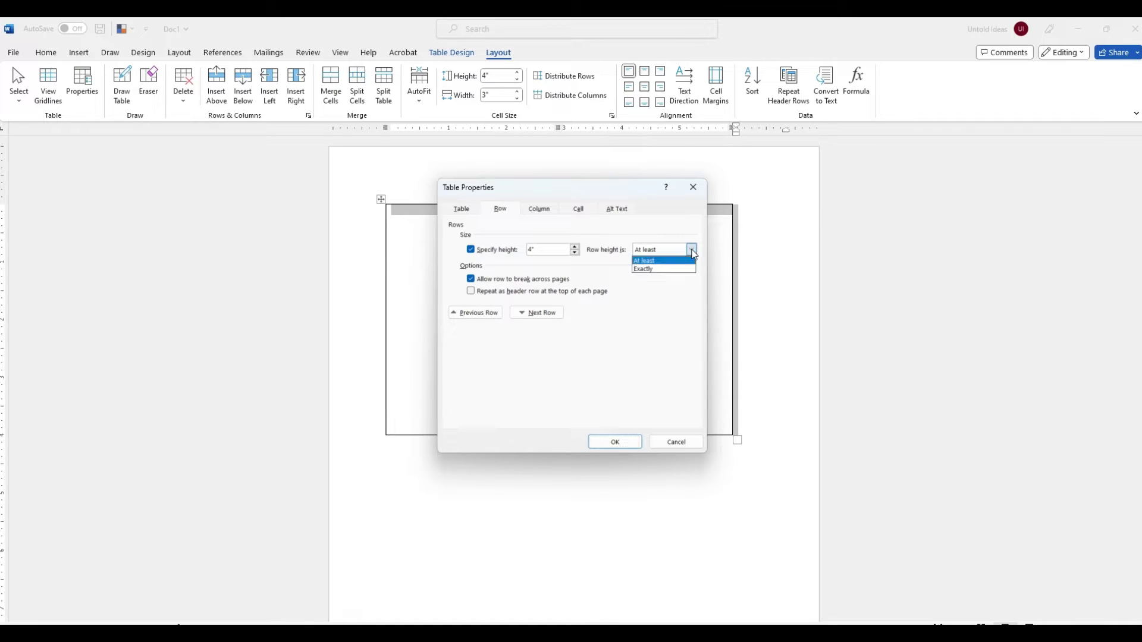
{"action": "left_click", "coordinate": [613, 439]}
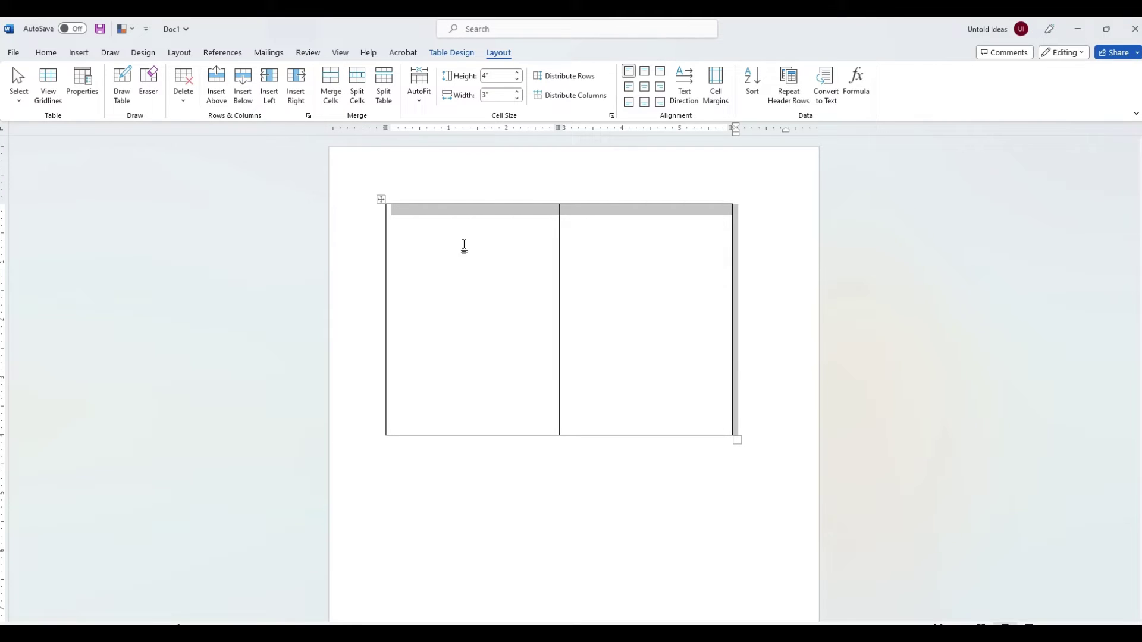
Step: Set the table's AutoFit option to Fixed Column Width
{"action": "left_click", "coordinate": [419, 101]}
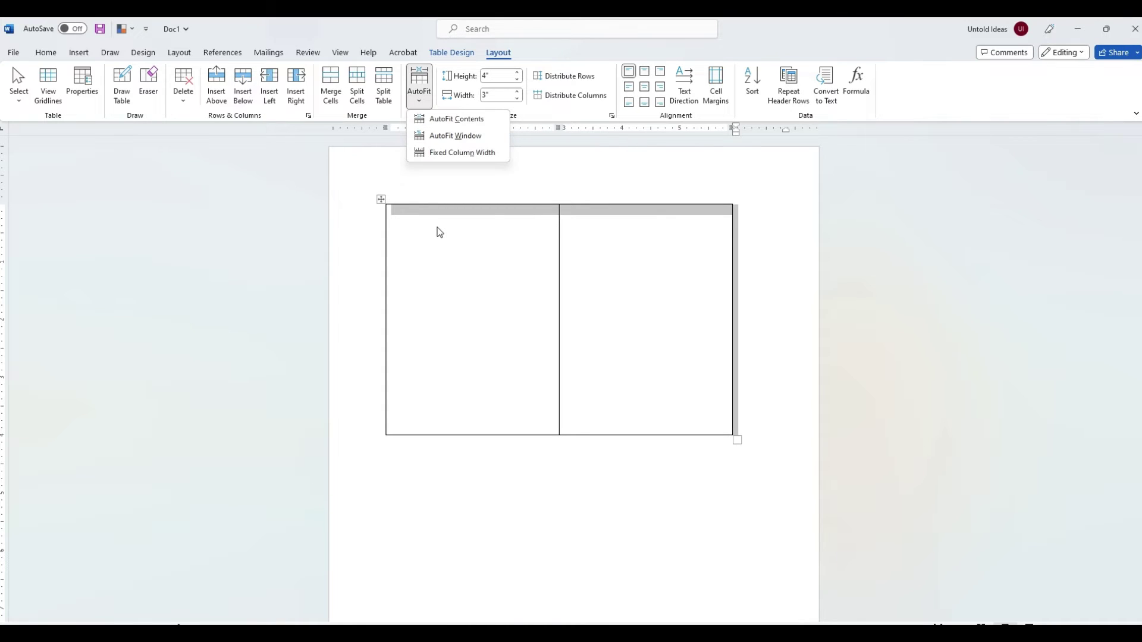
{"action": "left_click", "coordinate": [448, 155]}
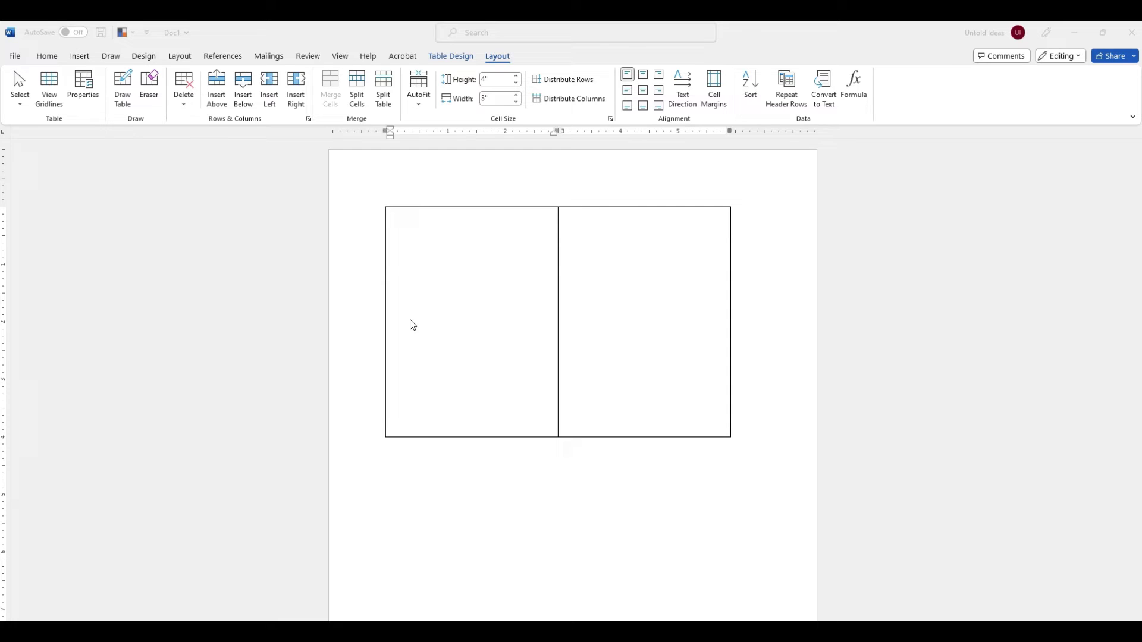
Step: With Word and Explorer side by side, drag IMG_0556 and IMG_0557 into the left and right cells
{"action": "key", "text": "super+Right"}
{"action": "left_click", "coordinate": [289, 315]}
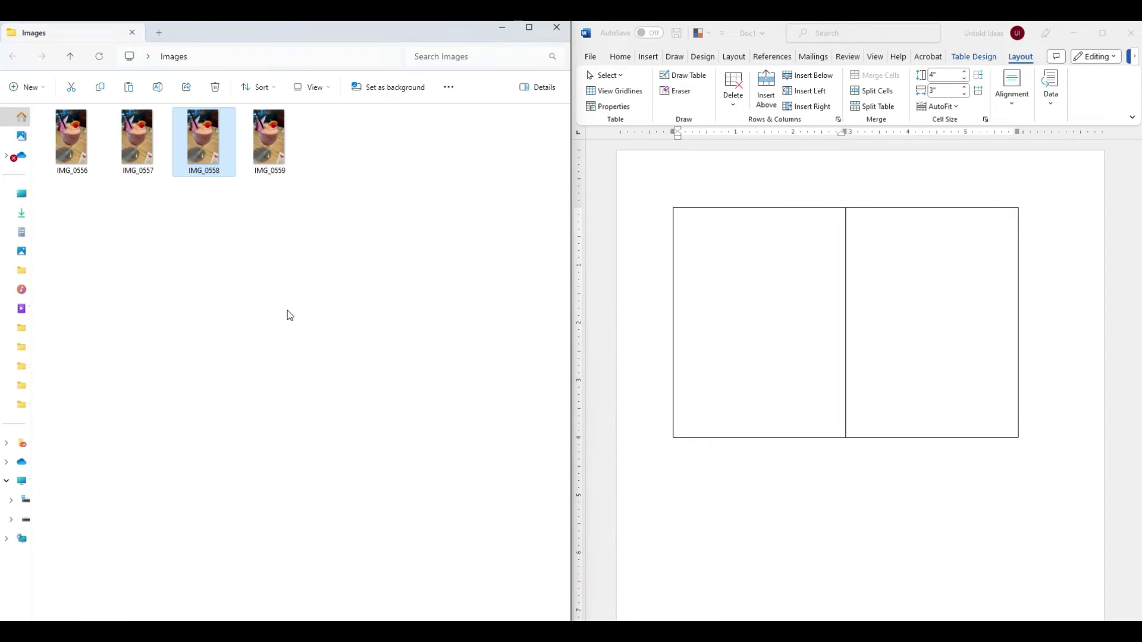
{"action": "left_click", "coordinate": [221, 247]}
{"action": "left_click", "coordinate": [84, 162]}
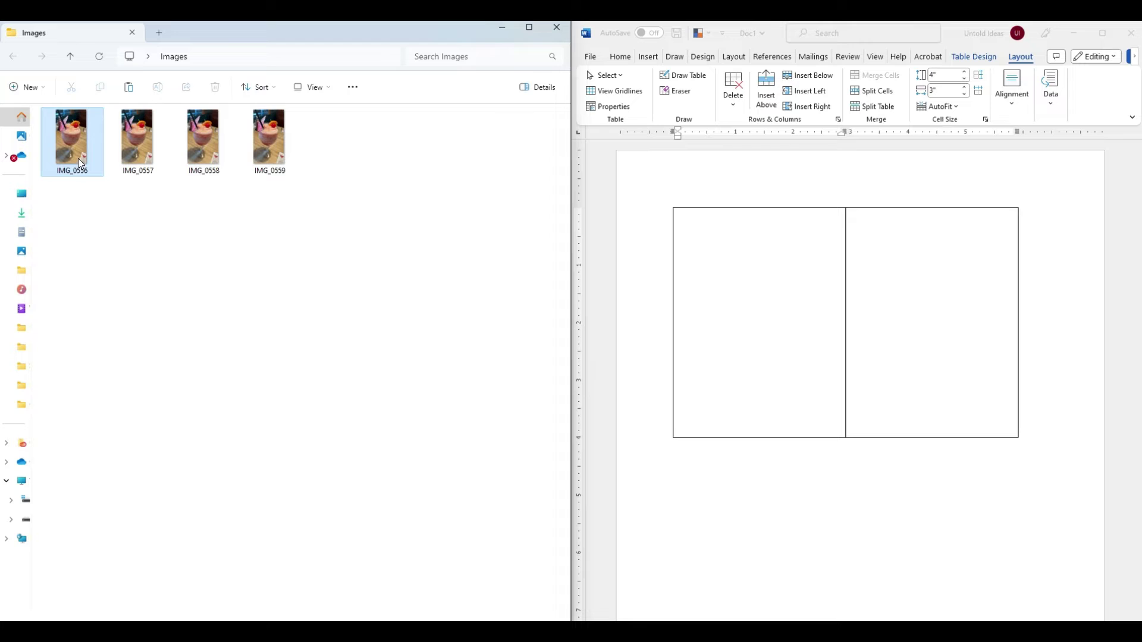
{"action": "left_click_drag", "start_coordinate": [77, 158], "coordinate": [798, 337]}
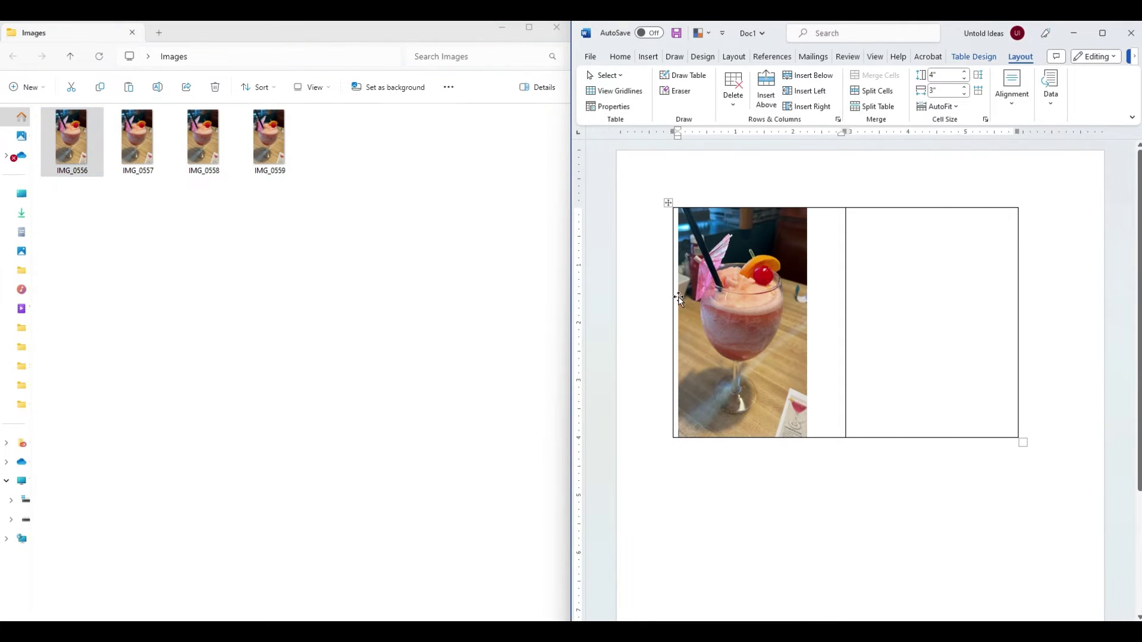
{"action": "left_click", "coordinate": [921, 260]}
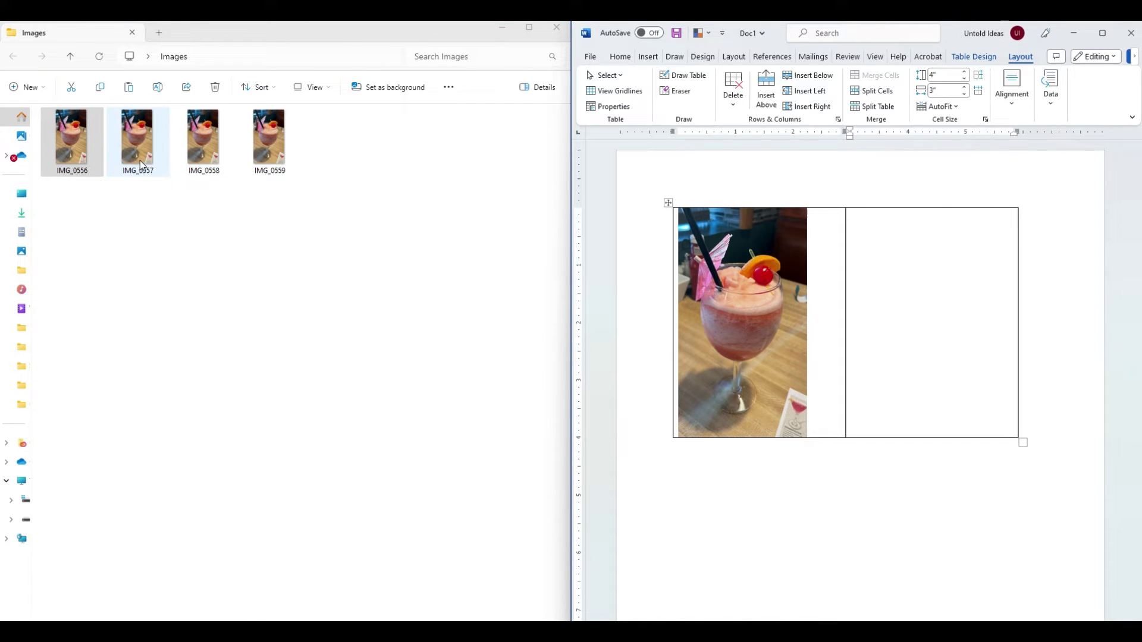
{"action": "left_click_drag", "start_coordinate": [141, 160], "coordinate": [874, 333]}
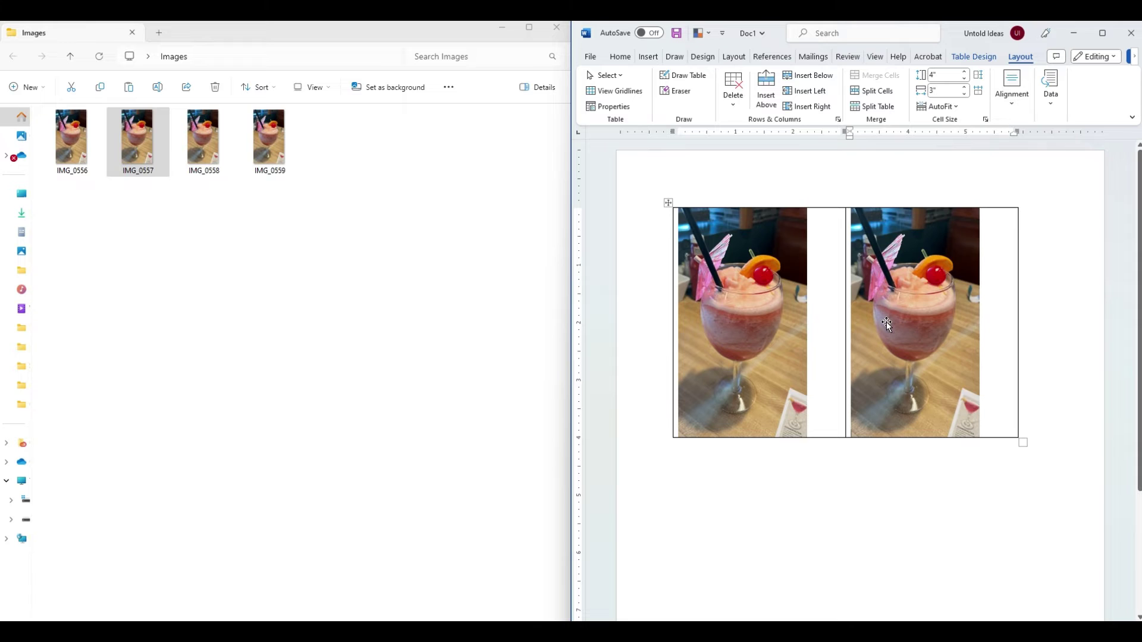
{"action": "left_click", "coordinate": [1102, 32]}
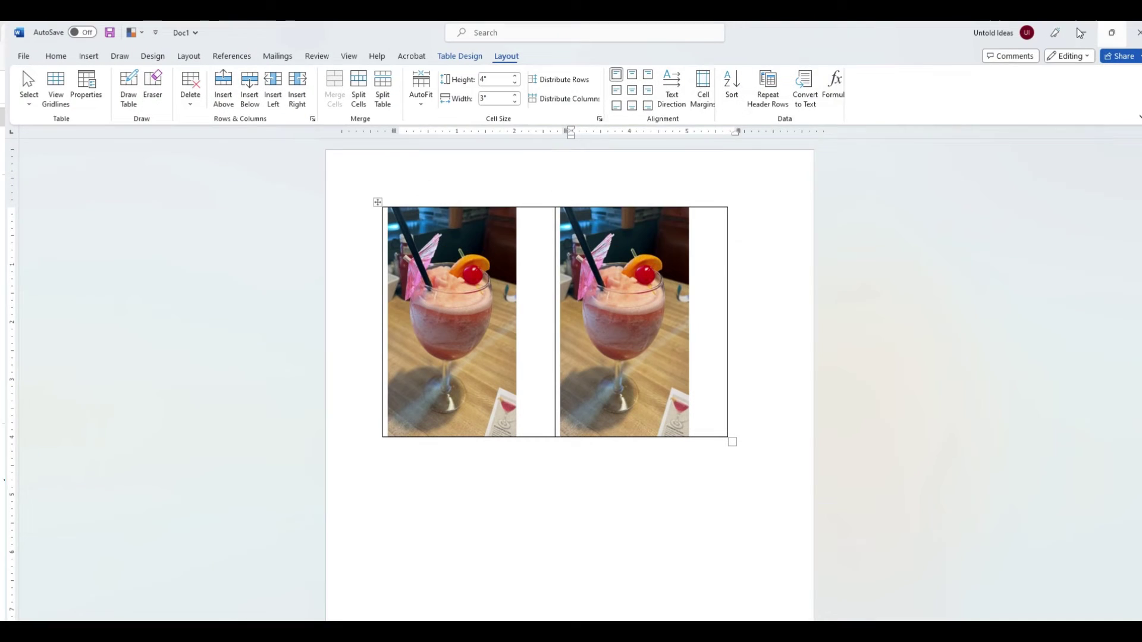
Step: Apply Align Top Center to the whole photo table
{"action": "left_click", "coordinate": [381, 203]}
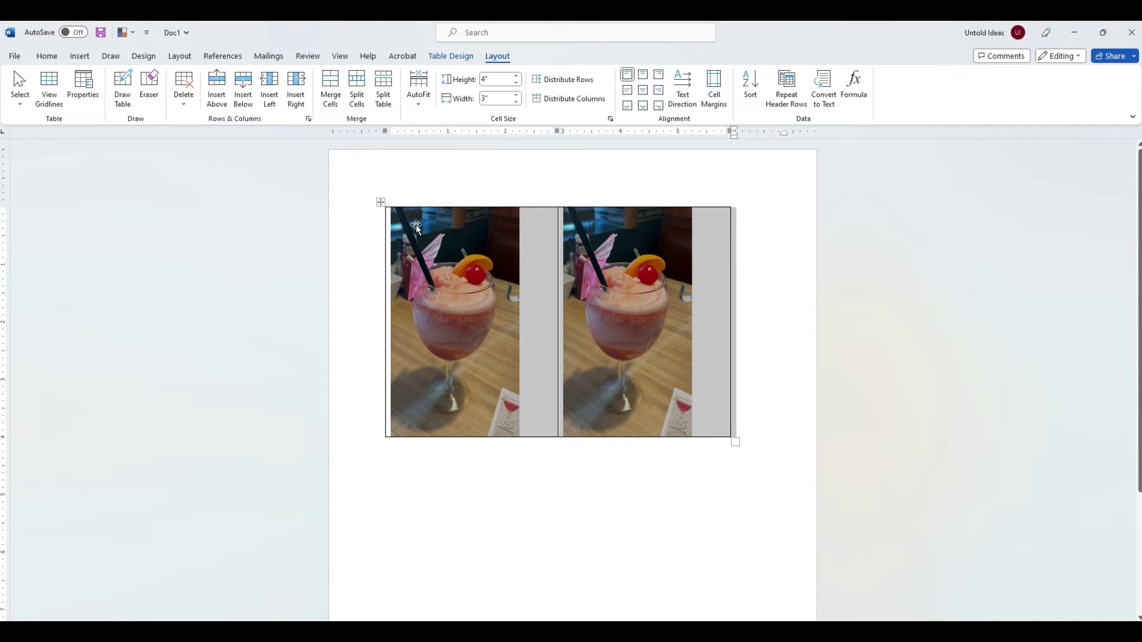
{"action": "left_click", "coordinate": [644, 74]}
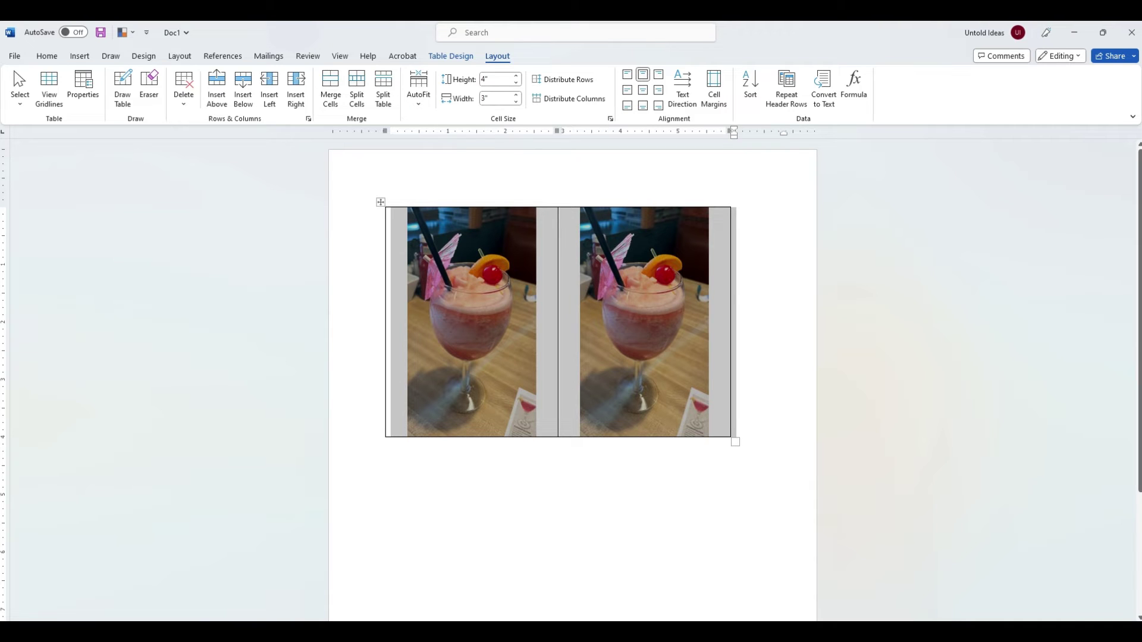
{"action": "left_click", "coordinate": [492, 333]}
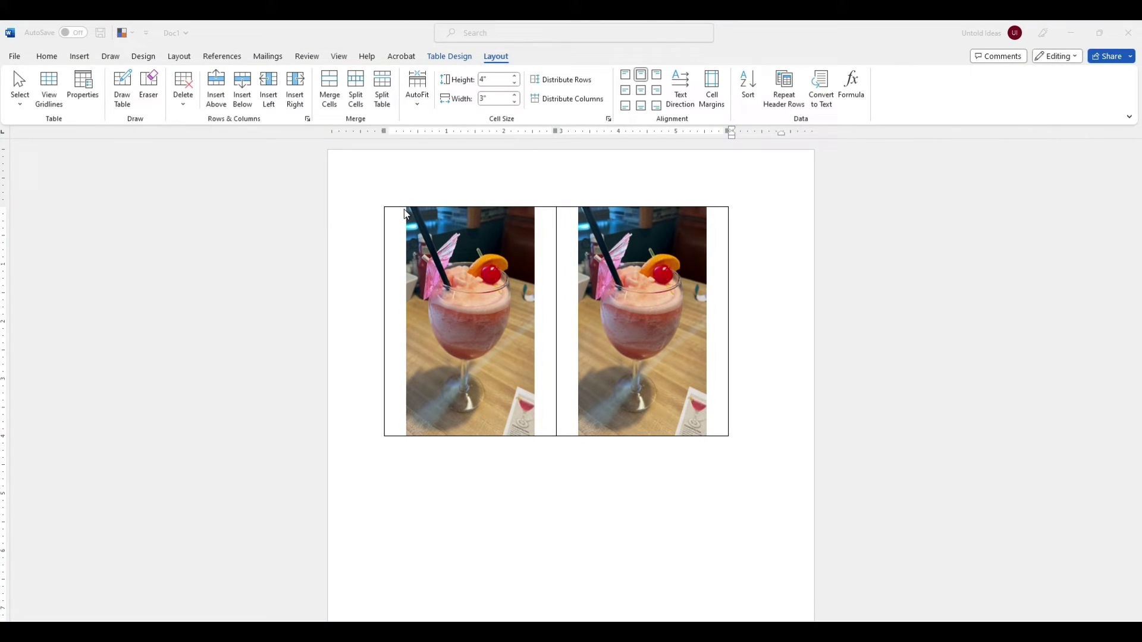
Step: Set the photo table's borders to No Border and place the cursor back in the table
{"action": "left_click", "coordinate": [377, 209]}
{"action": "left_click", "coordinate": [451, 58]}
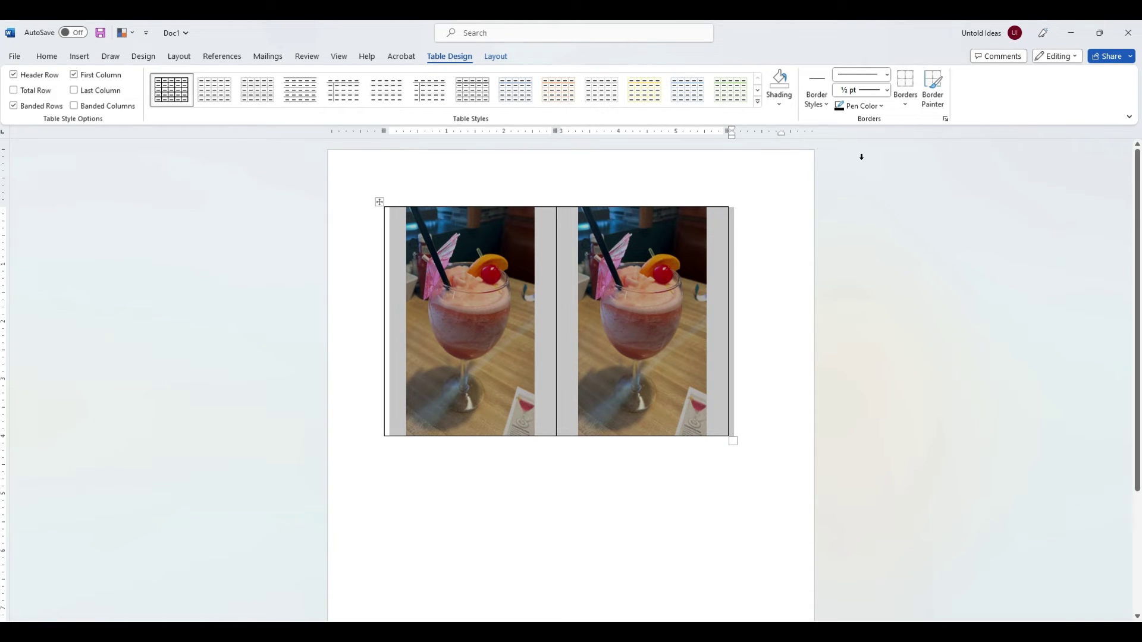
{"action": "left_click", "coordinate": [906, 106]}
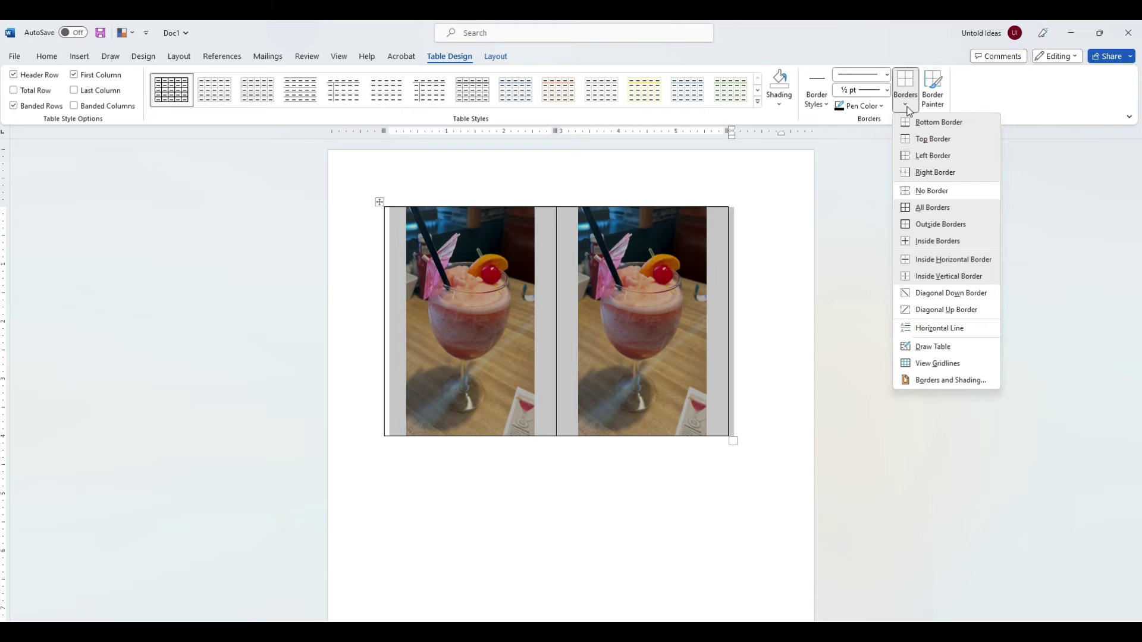
{"action": "left_click", "coordinate": [931, 191]}
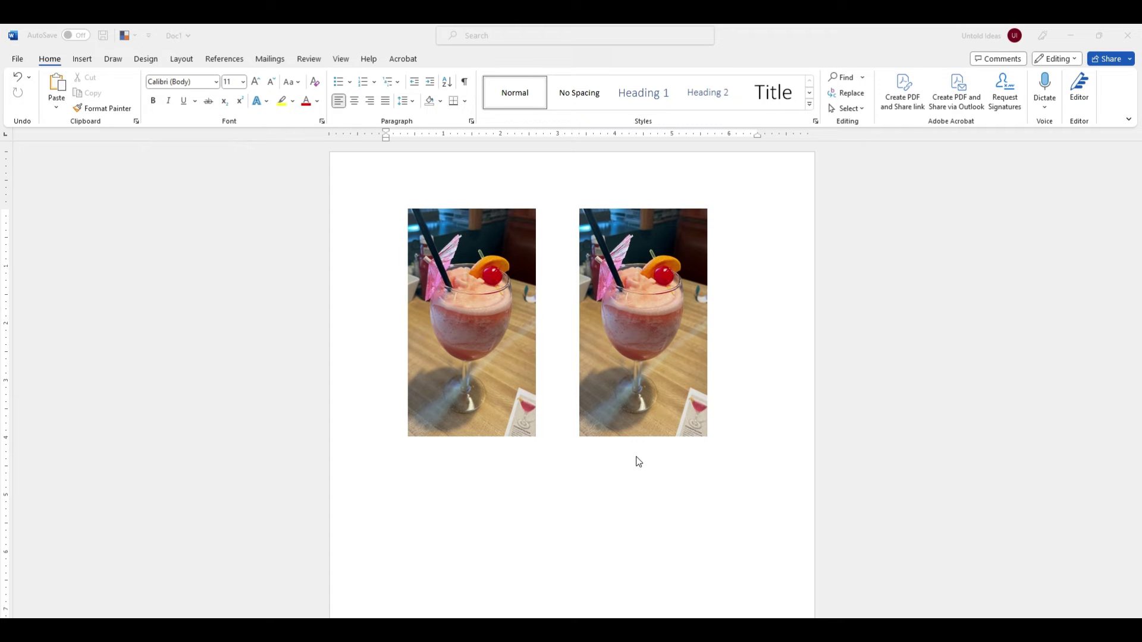
{"action": "left_click", "coordinate": [592, 441]}
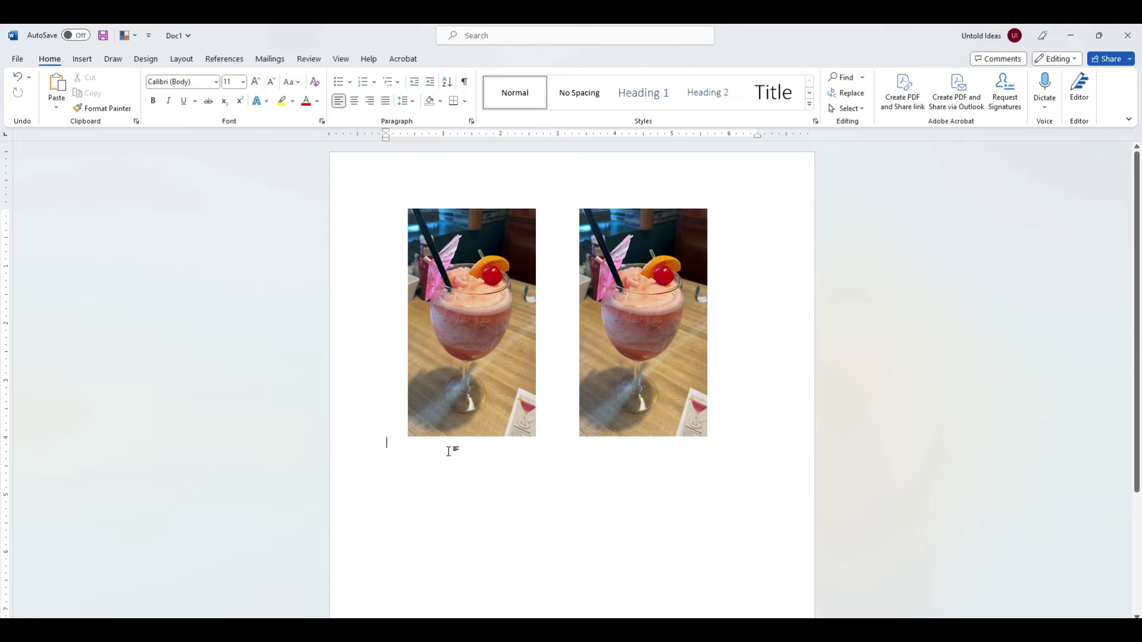
{"action": "scroll", "coordinate": [451, 452], "scroll_direction": "down", "scroll_amount": 1}
{"action": "left_click", "coordinate": [548, 402]}
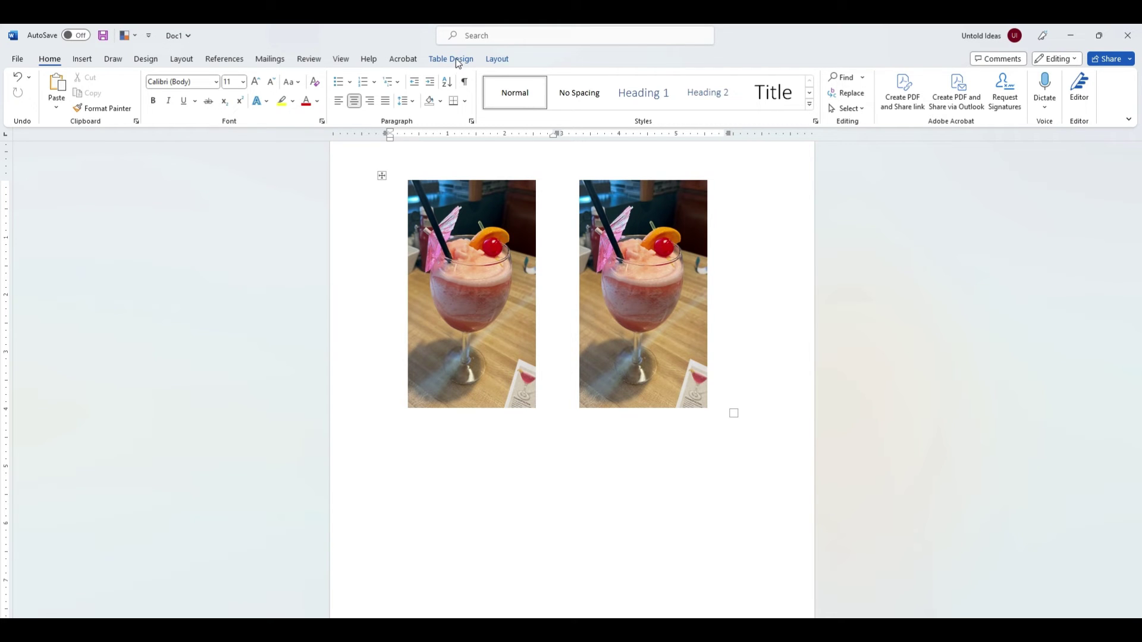
Step: Insert an empty table row below the two photos
{"action": "left_click", "coordinate": [496, 62]}
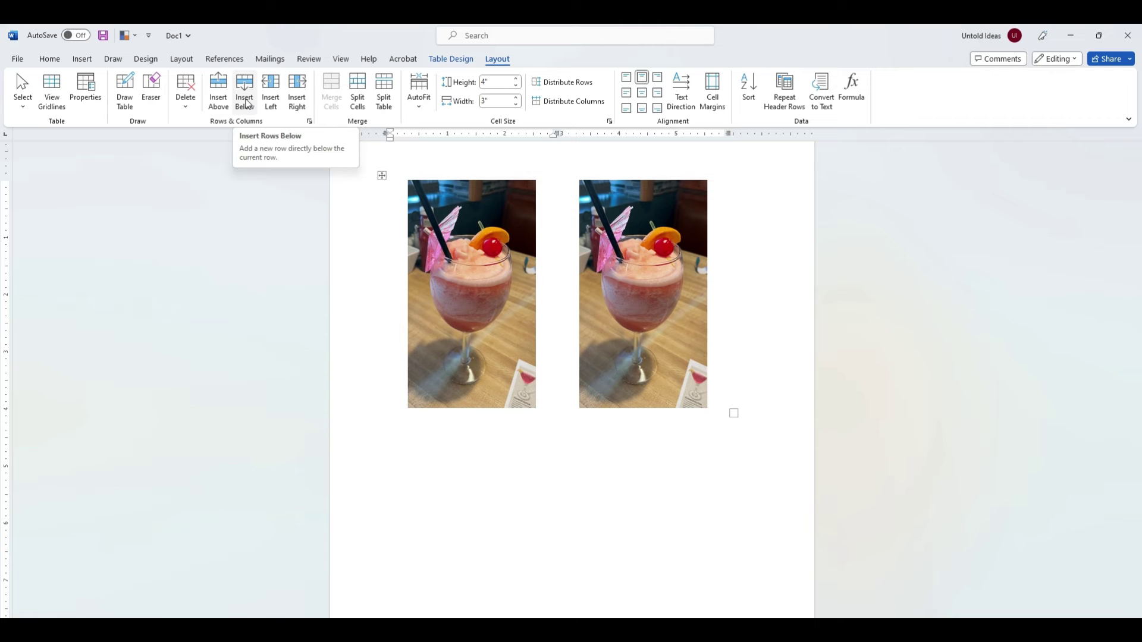
{"action": "left_click", "coordinate": [247, 103]}
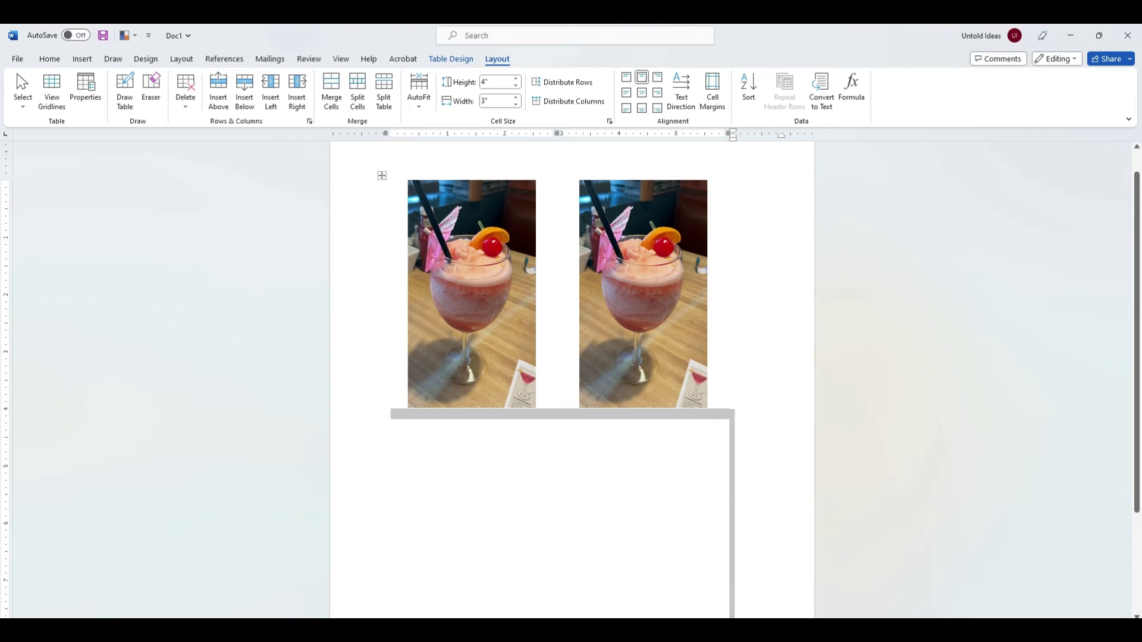
{"action": "left_click", "coordinate": [512, 478]}
{"action": "scroll", "coordinate": [512, 478], "scroll_direction": "down", "scroll_amount": 1}
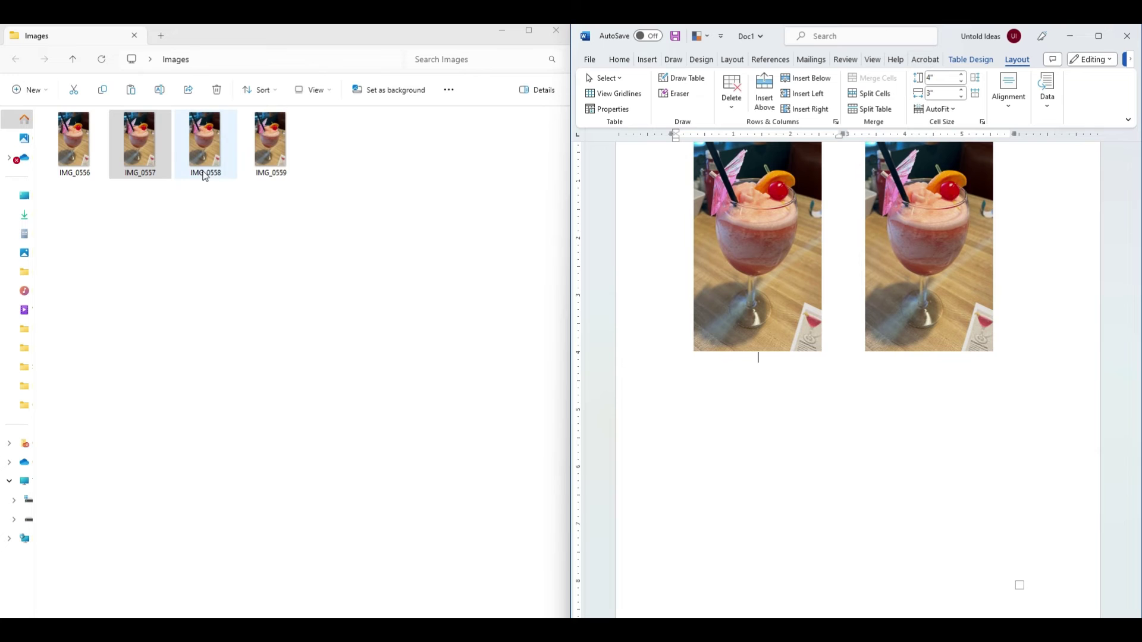
Step: Drag IMG_0558 and IMG_0559 into the bottom-left and bottom-right cells, then maximize Word
{"action": "left_click", "coordinate": [206, 161]}
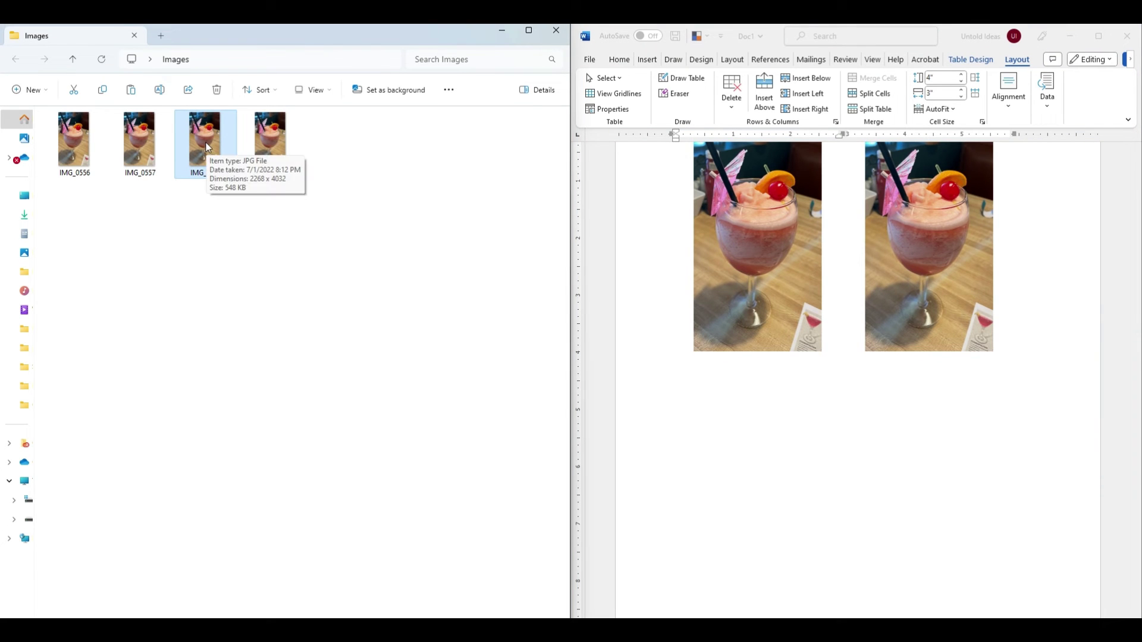
{"action": "left_click_drag", "start_coordinate": [206, 165], "coordinate": [743, 467]}
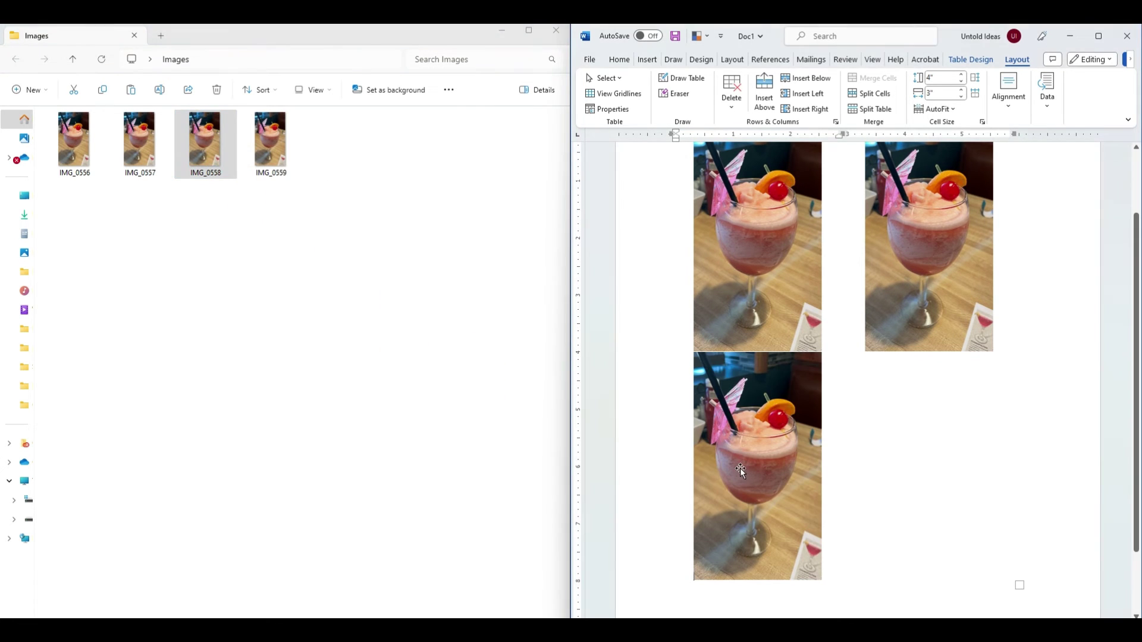
{"action": "mouse_move", "coordinate": [288, 156]}
{"action": "left_mouse_down"}
{"action": "mouse_move", "coordinate": [962, 505]}
{"action": "mouse_move", "coordinate": [472, 337]}
{"action": "left_mouse_up"}
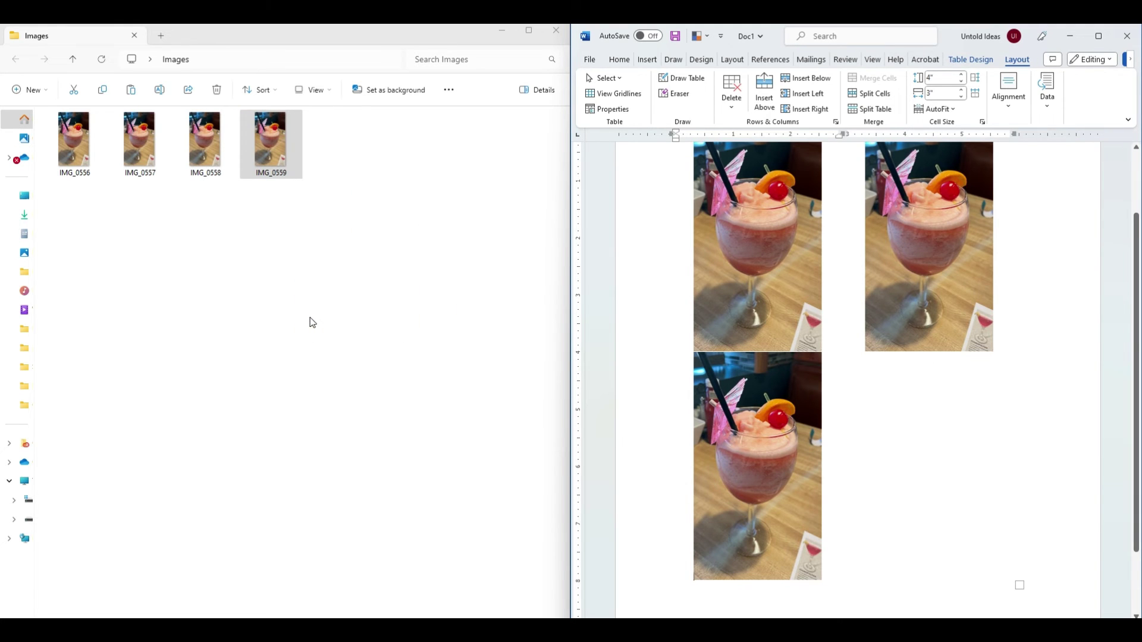
{"action": "left_click_drag", "start_coordinate": [289, 156], "coordinate": [958, 407]}
{"action": "left_click", "coordinate": [1099, 36]}
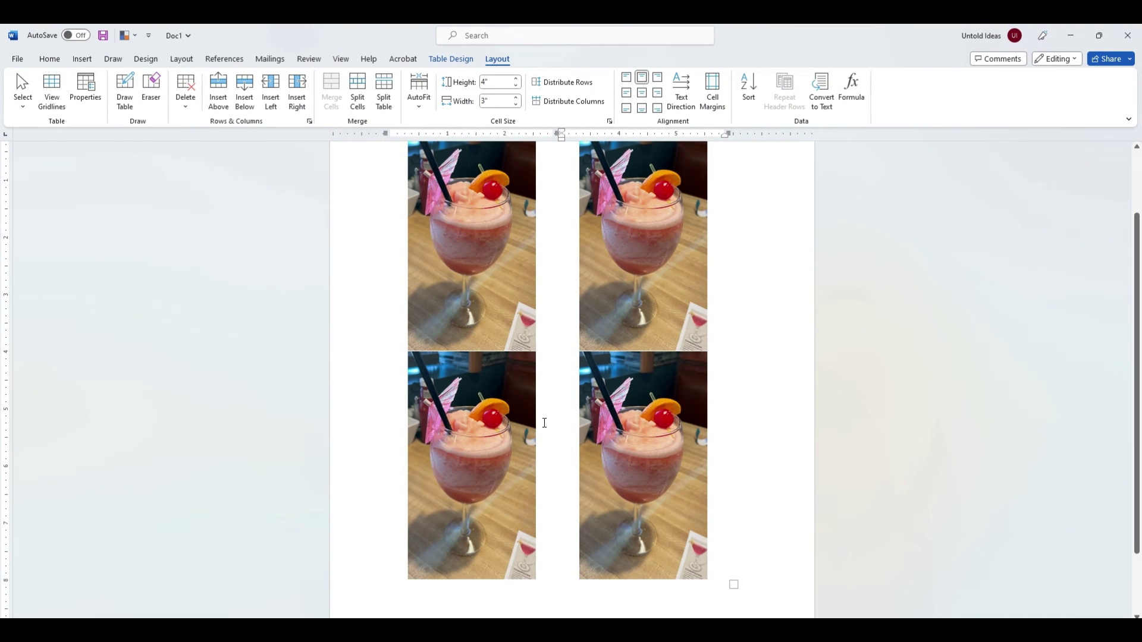
{"action": "scroll", "coordinate": [585, 452], "scroll_direction": "up", "scroll_amount": 1}
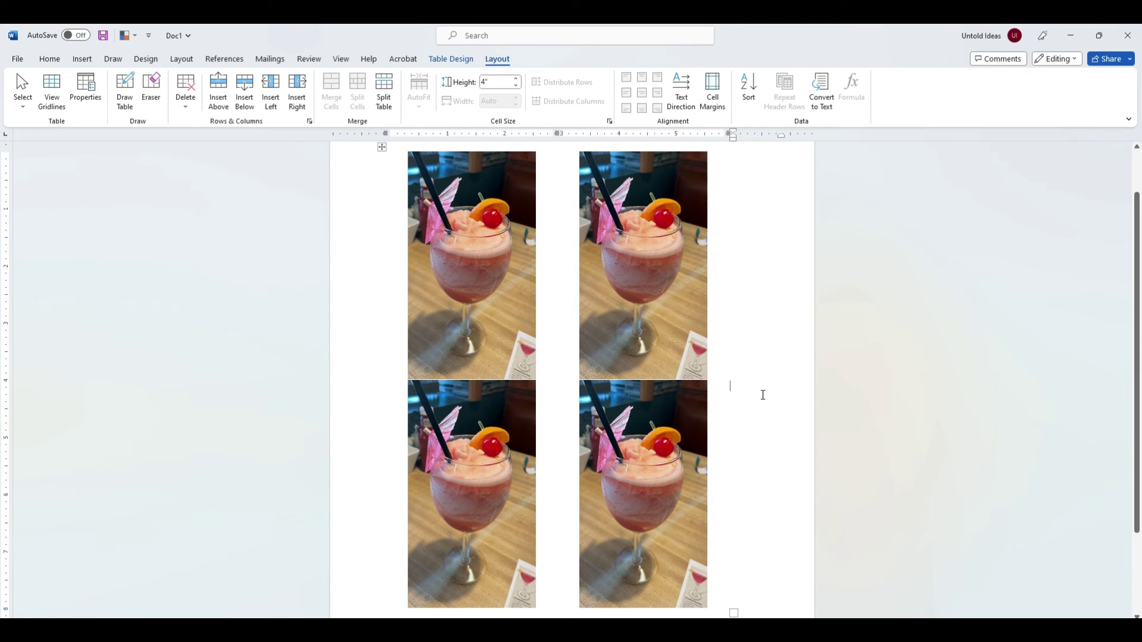
{"action": "scroll", "coordinate": [751, 396], "scroll_direction": "down", "scroll_amount": 2}
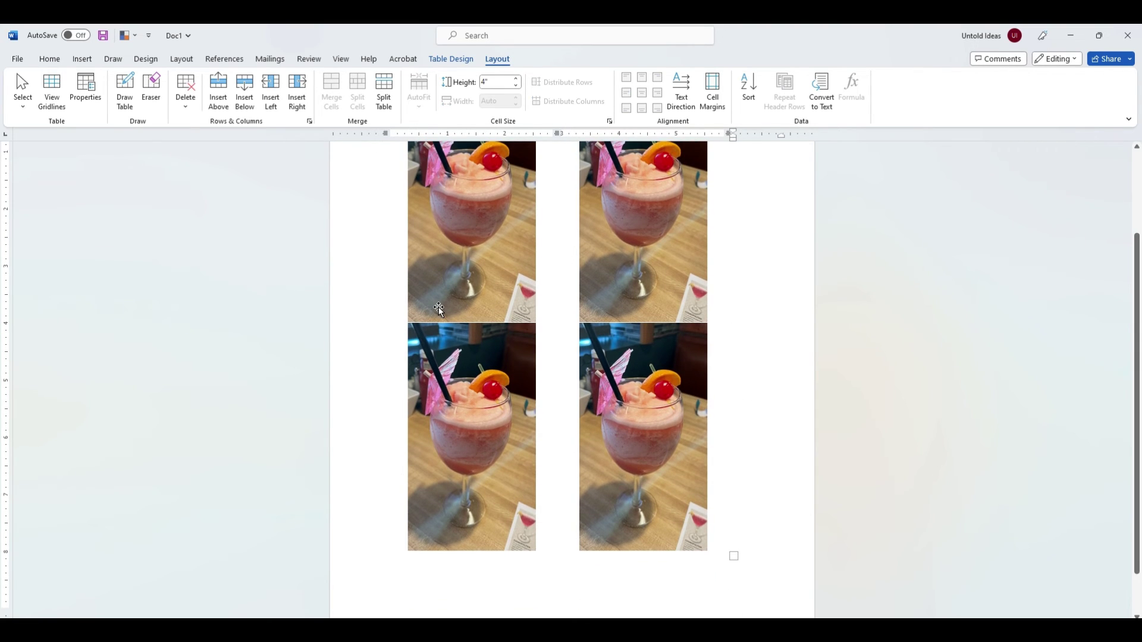
{"action": "scroll", "coordinate": [452, 314], "scroll_direction": "up", "scroll_amount": 2}
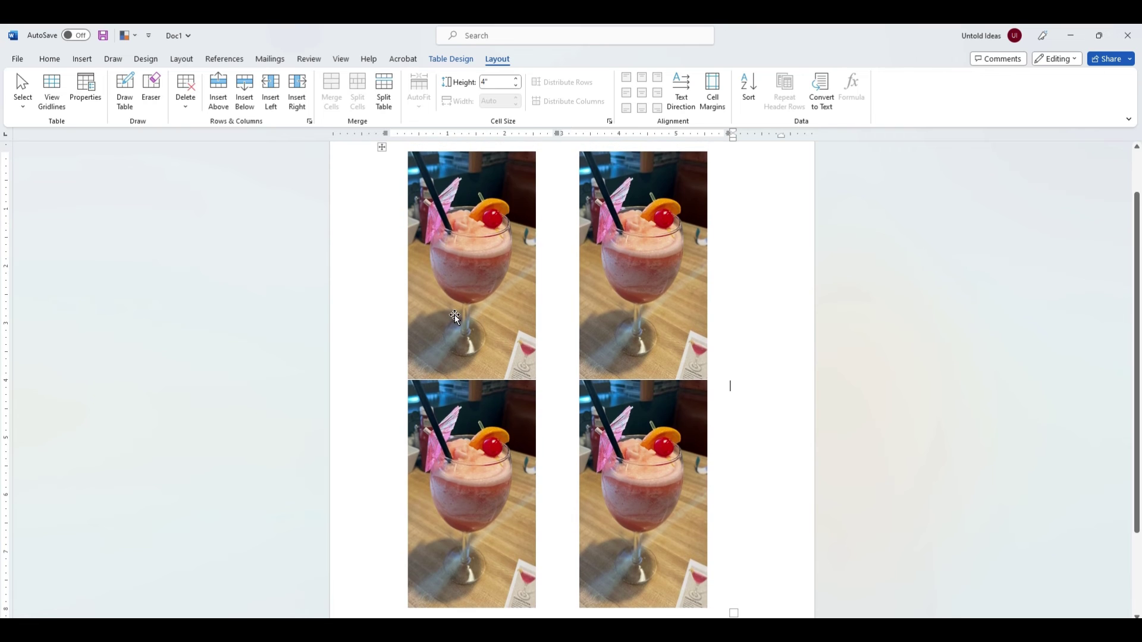
{"action": "left_click", "coordinate": [439, 362]}
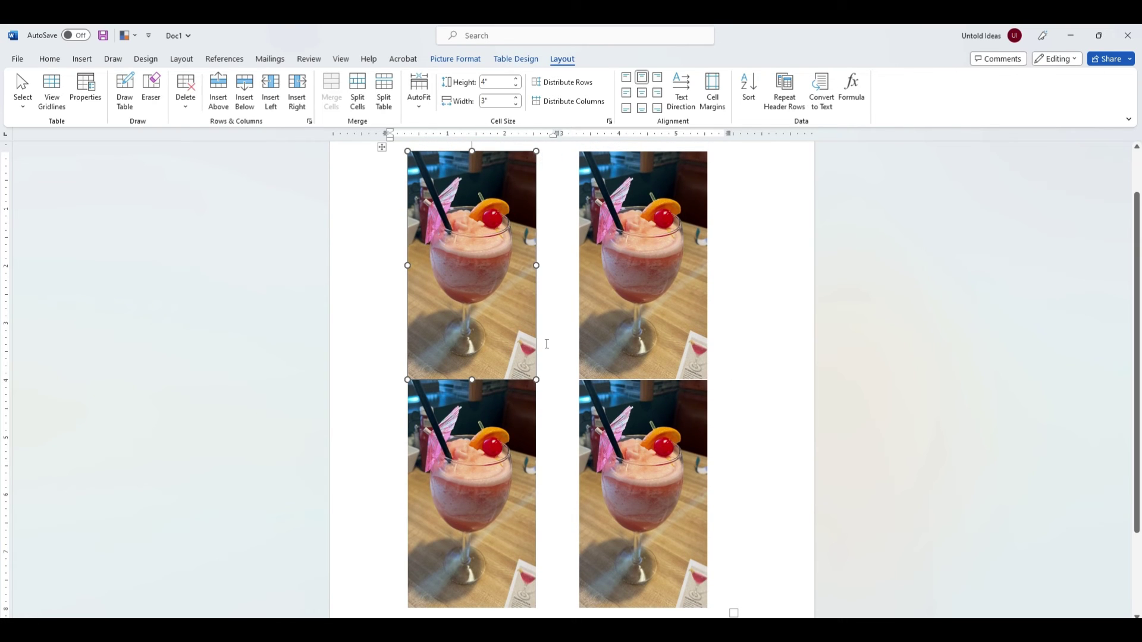
{"action": "left_click", "coordinate": [546, 343]}
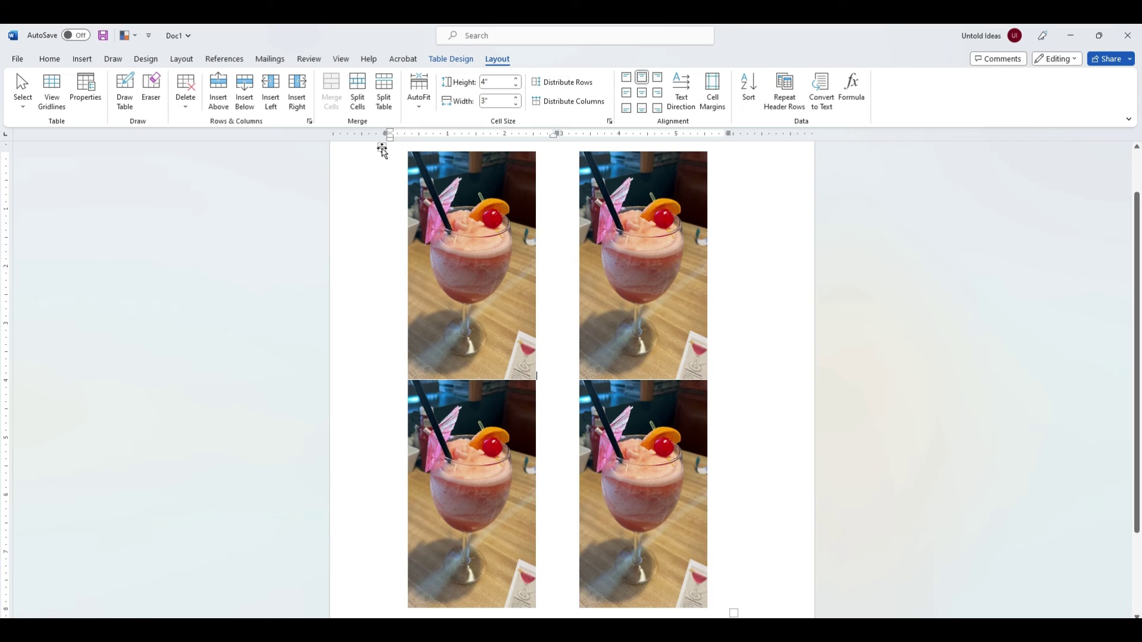
{"action": "left_click", "coordinate": [382, 150]}
{"action": "left_click", "coordinate": [476, 419]}
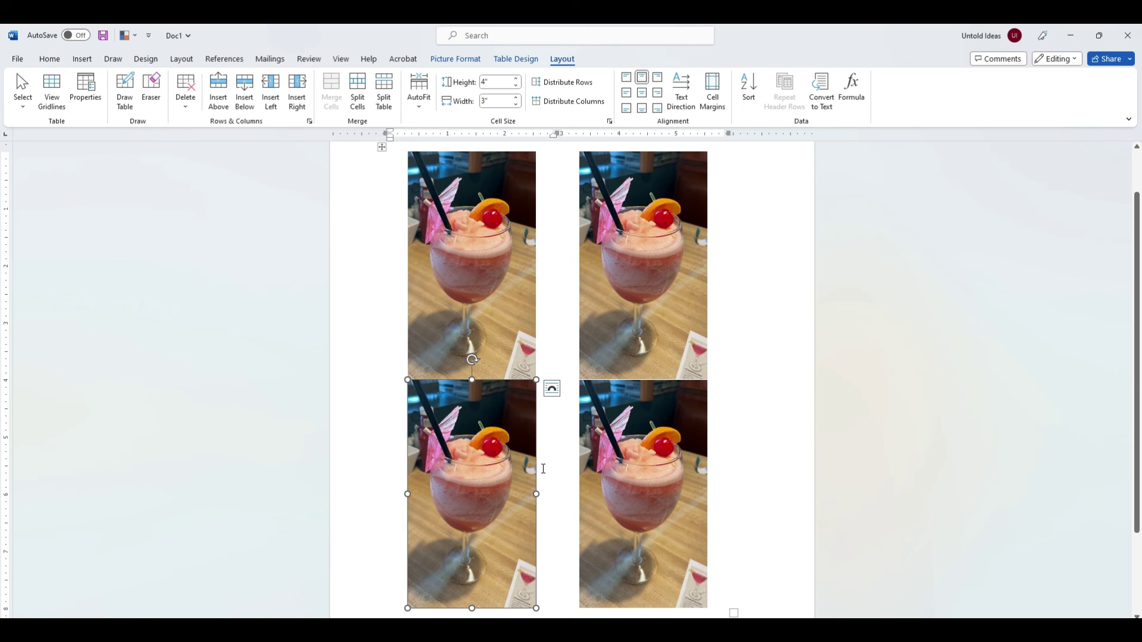
{"action": "left_click", "coordinate": [545, 471]}
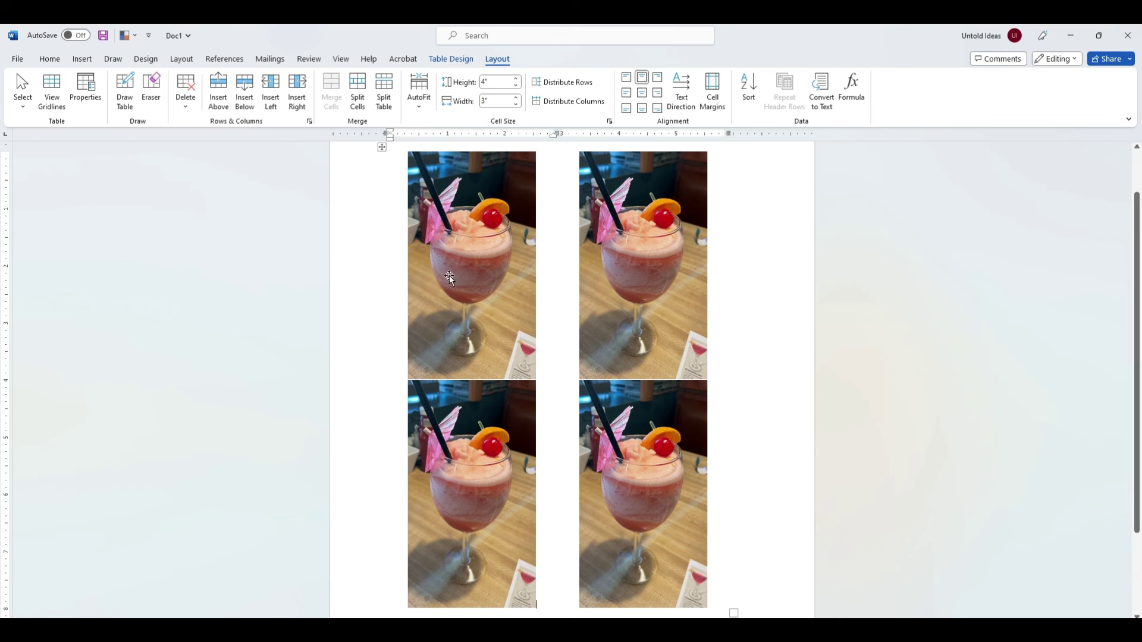
Step: Split the table between its rows, then type and center the line 'gfhgfjbdfjbj' between them
{"action": "left_click", "coordinate": [386, 102]}
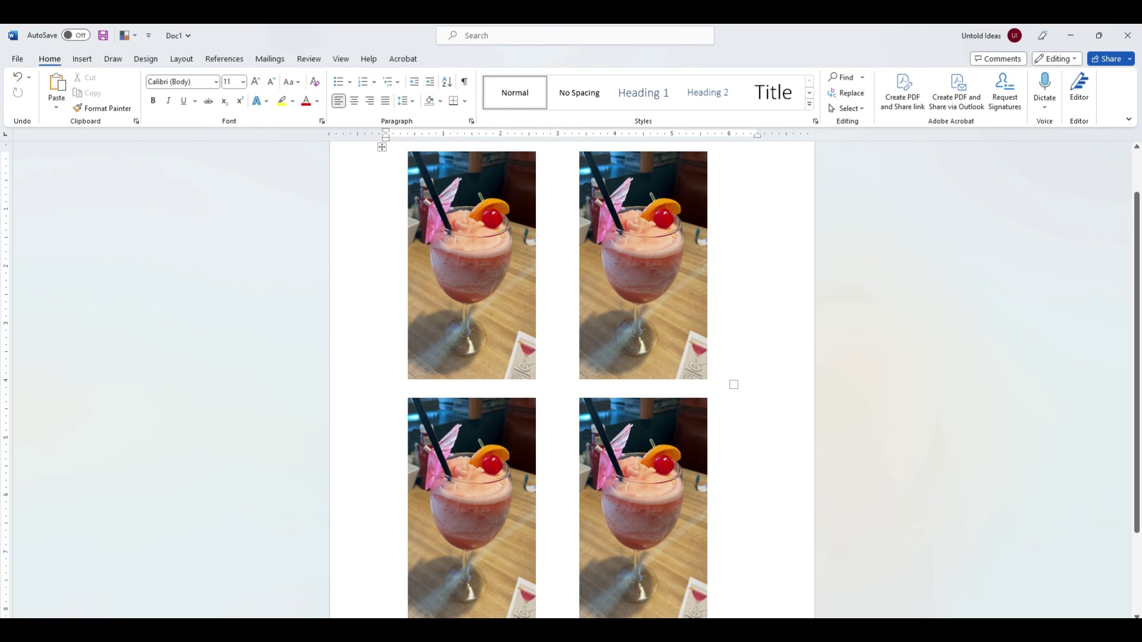
{"action": "type", "text": "gfhgfjb"}
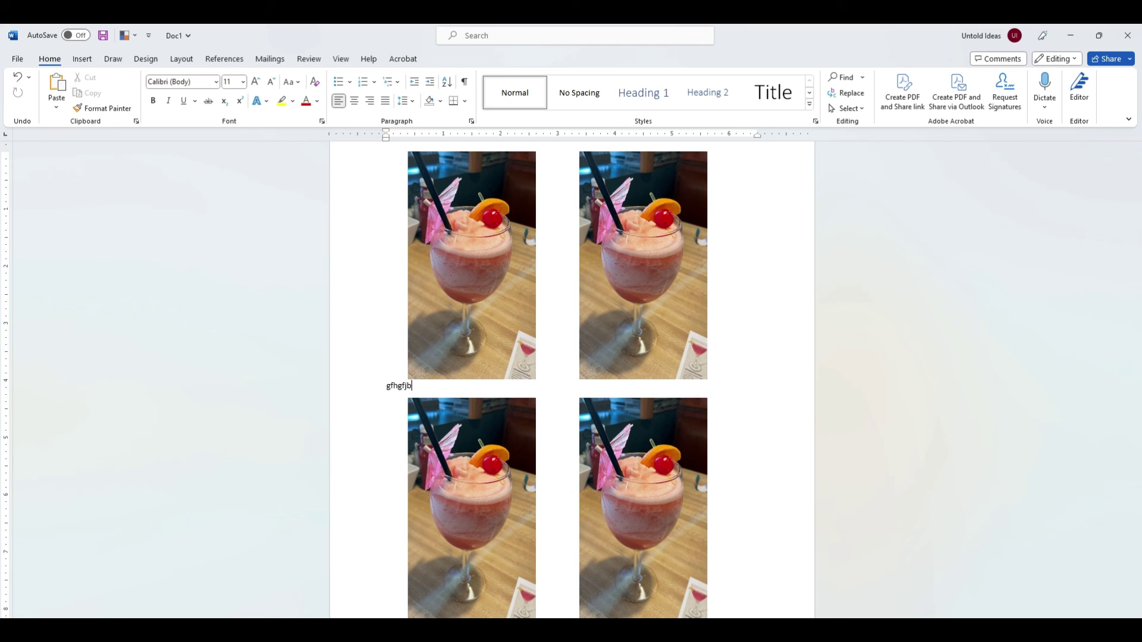
{"action": "type", "text": "dfjbj"}
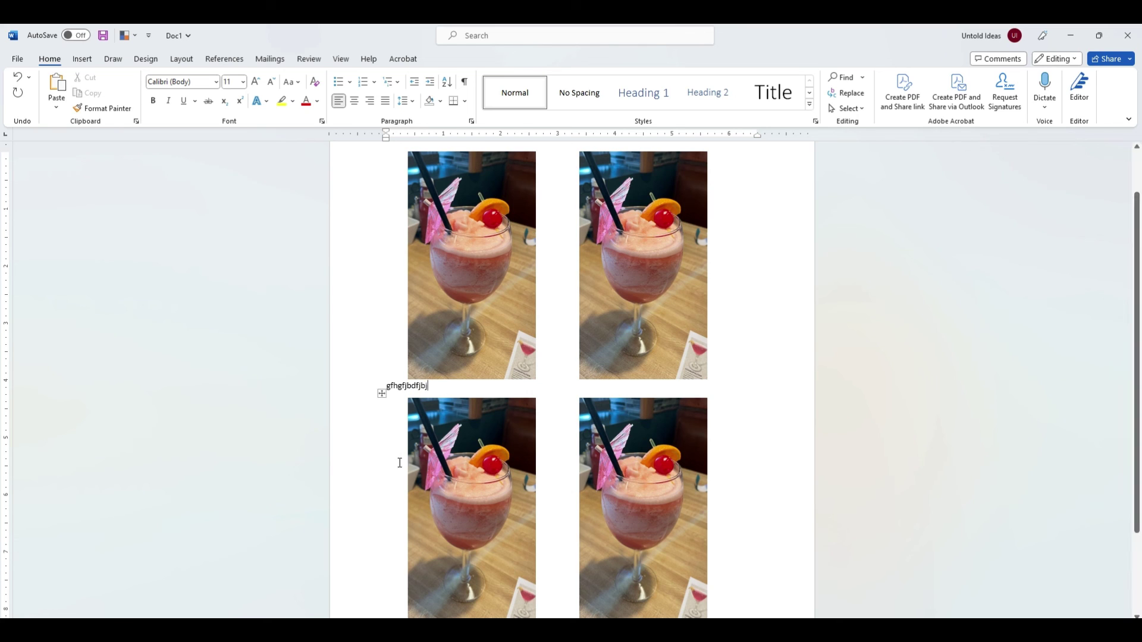
{"action": "left_click", "coordinate": [357, 101]}
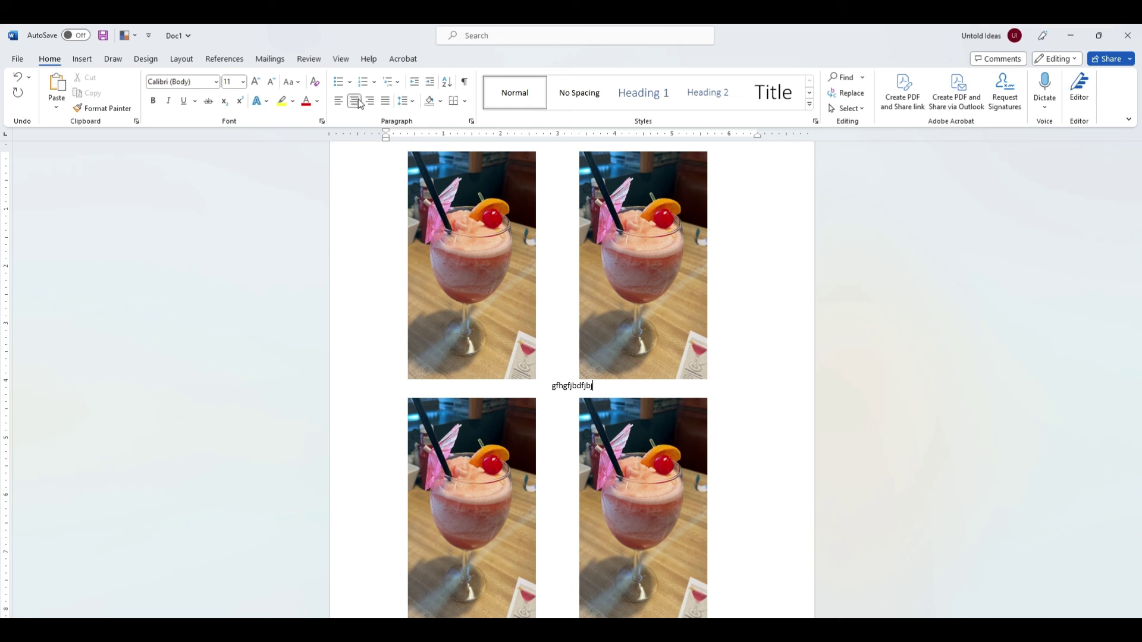
{"action": "left_click", "coordinate": [744, 456]}
{"action": "scroll", "coordinate": [768, 501], "scroll_direction": "down", "scroll_amount": 3}
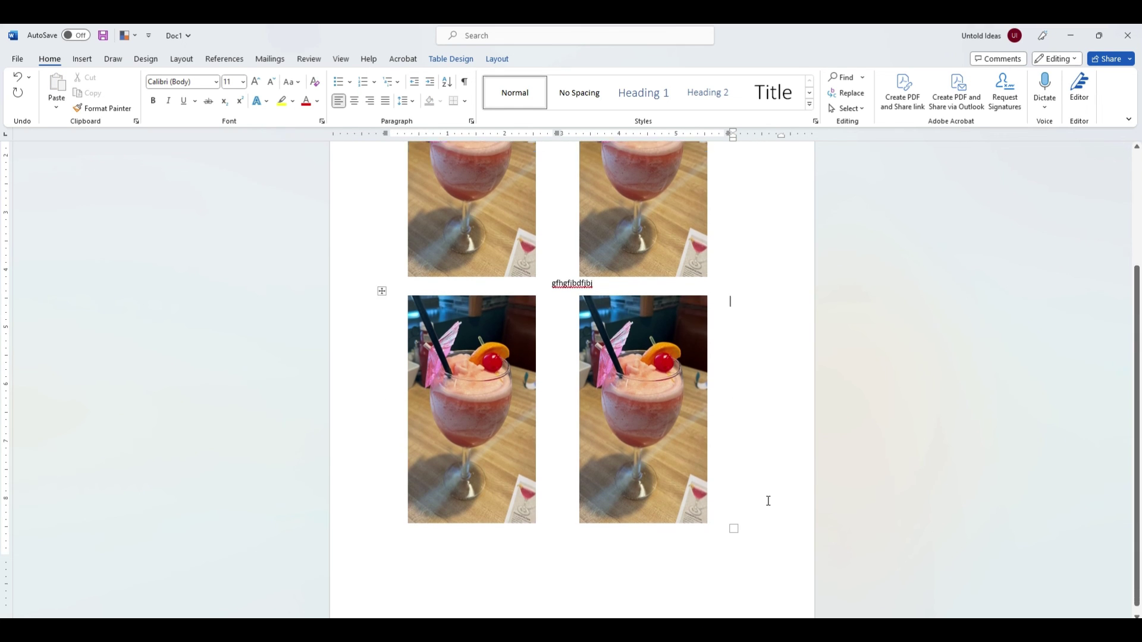
{"action": "scroll", "coordinate": [771, 501], "scroll_direction": "up", "scroll_amount": 5}
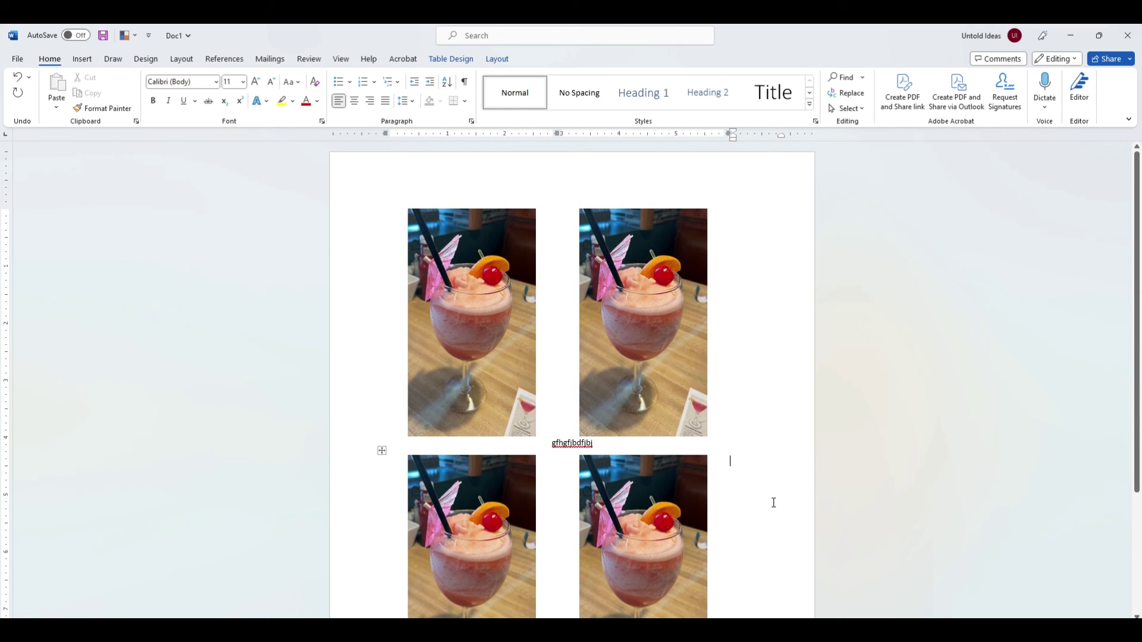